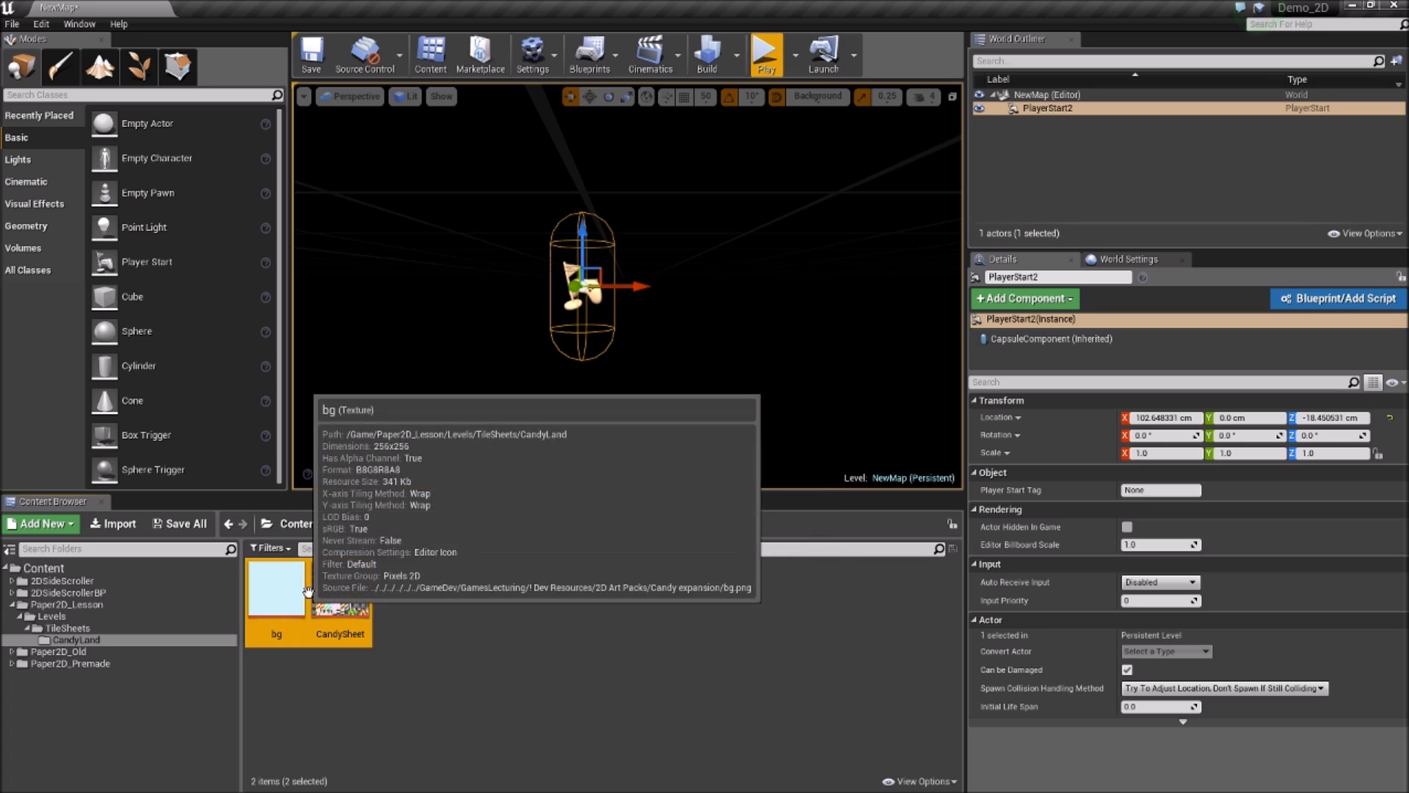
Apply the Paper2D texture settings to the bg and CandySheet textures
right_click(334, 594)
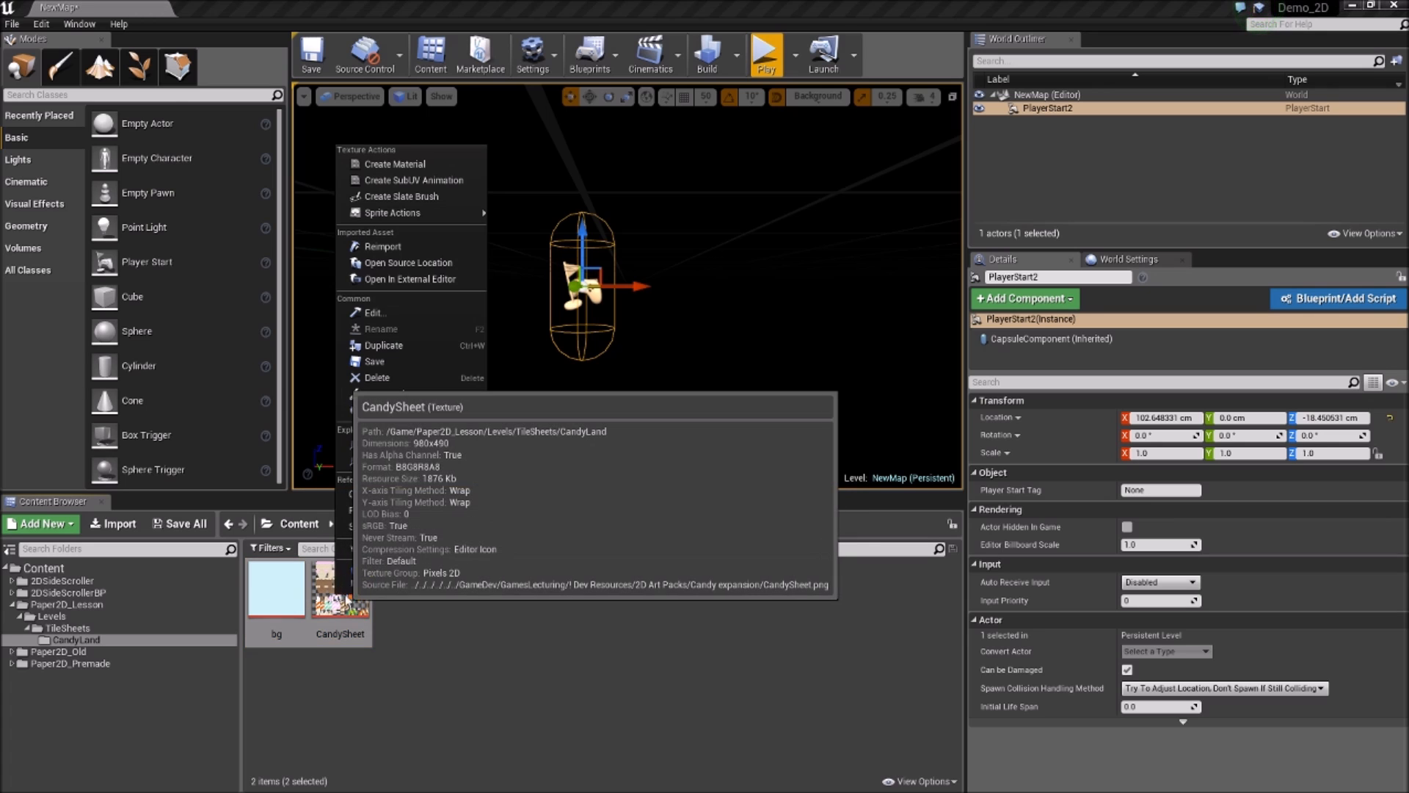
mouse_move(411, 212)
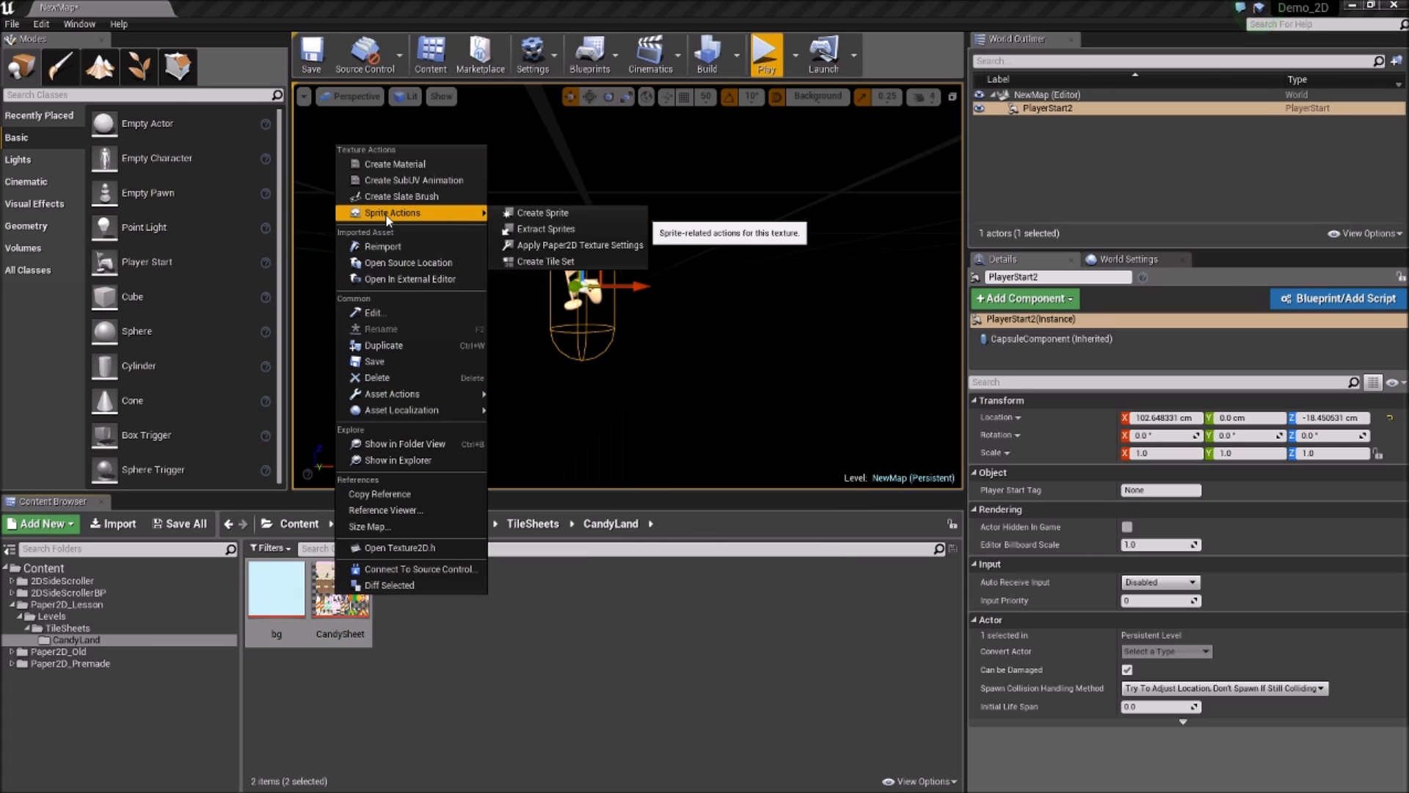
left_click(571, 246)
left_click(434, 619)
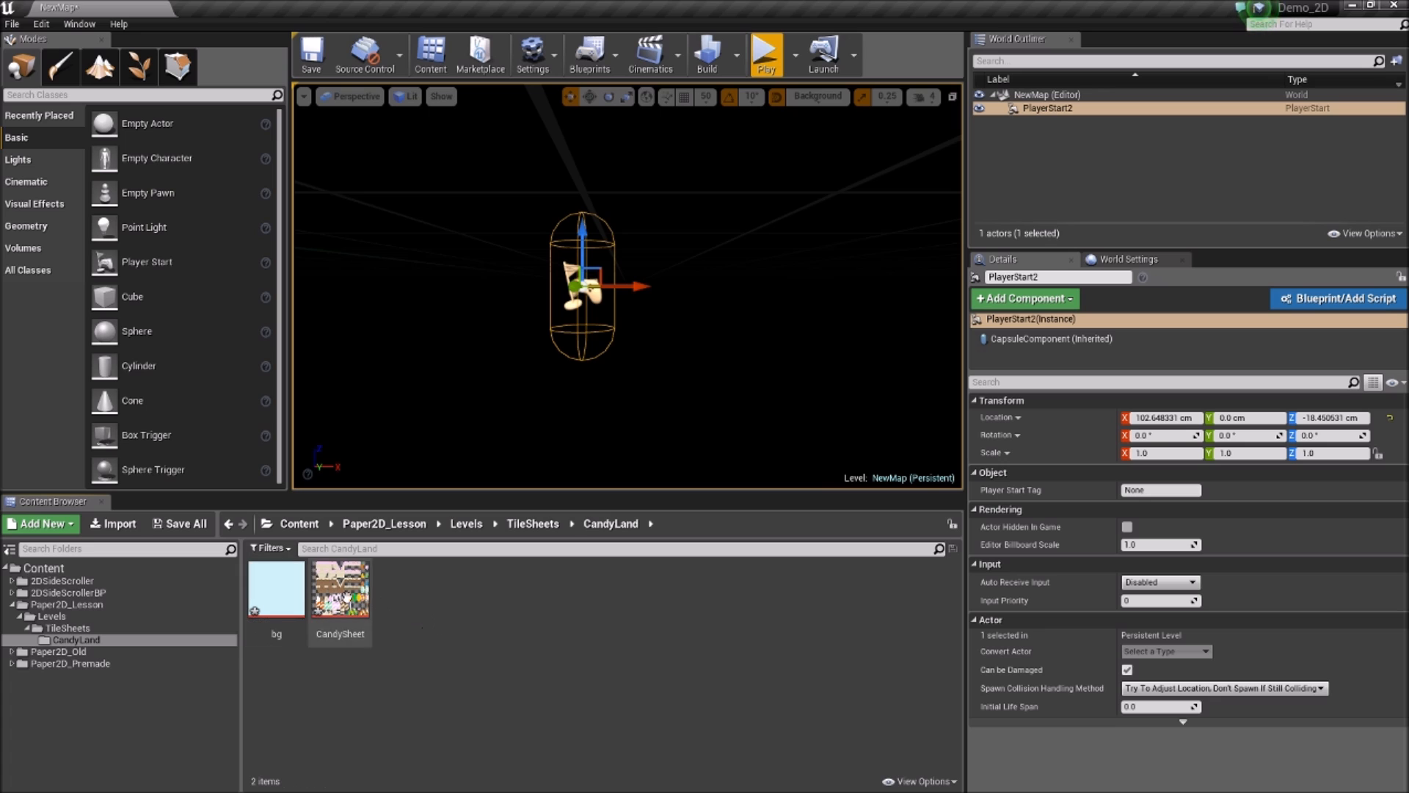
Create a sprite from the bg texture and place it in the level as the backdrop at Y -400, scaled to 47
right_click(277, 591)
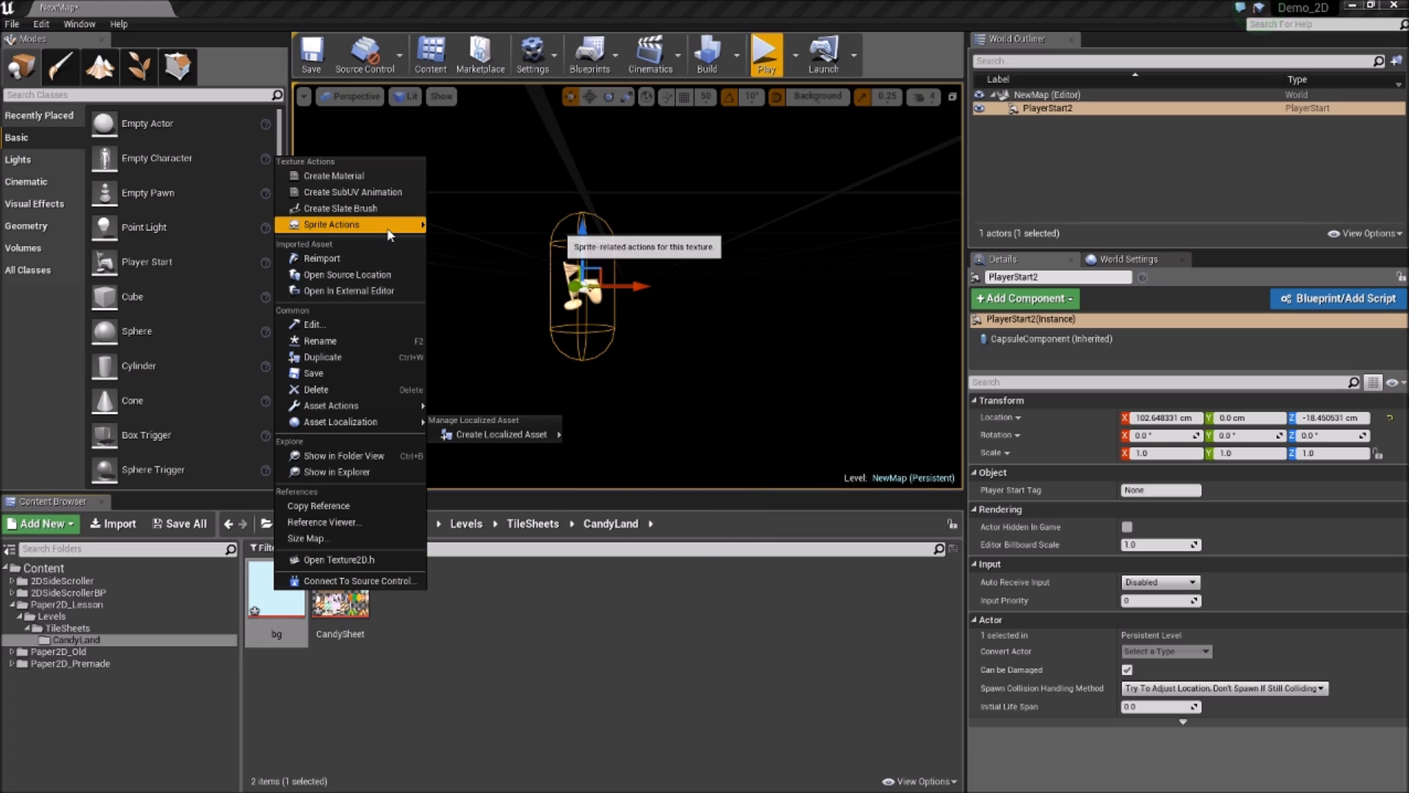
mouse_move(354, 225)
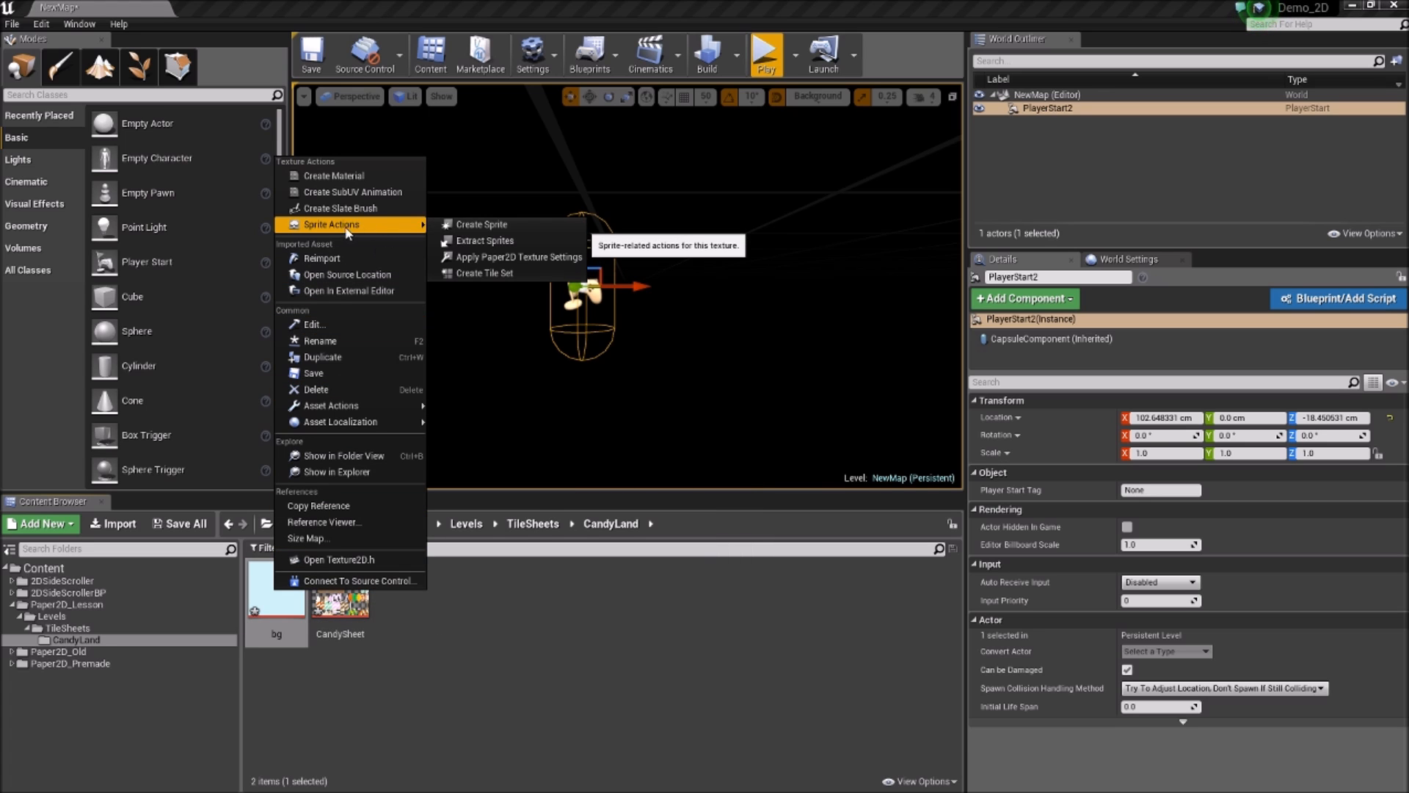
left_click(487, 227)
left_click_drag(345, 590, 576, 316)
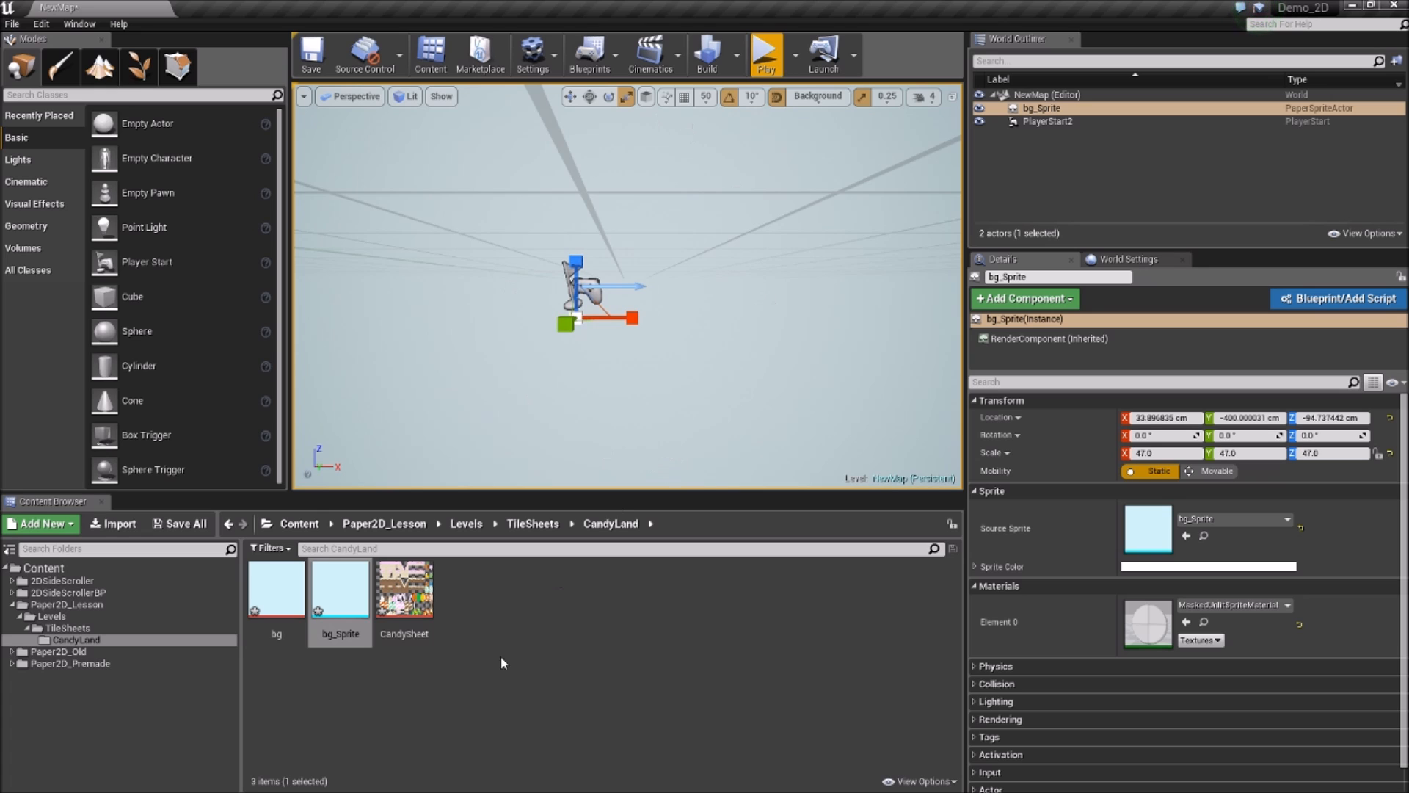
left_click(489, 688)
Create a tile set from the CandySheet texture and open it for editing
left_click(425, 606)
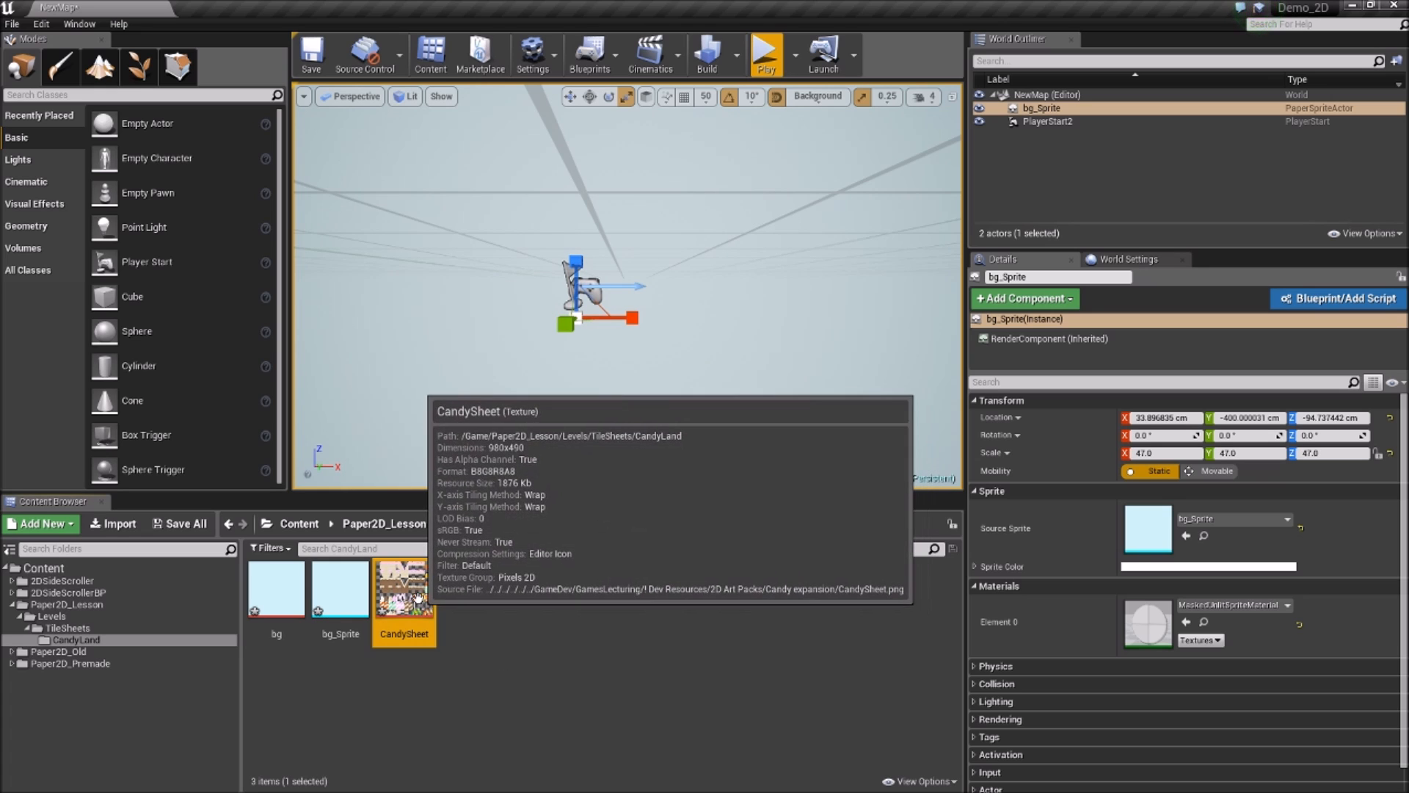
right_click(426, 606)
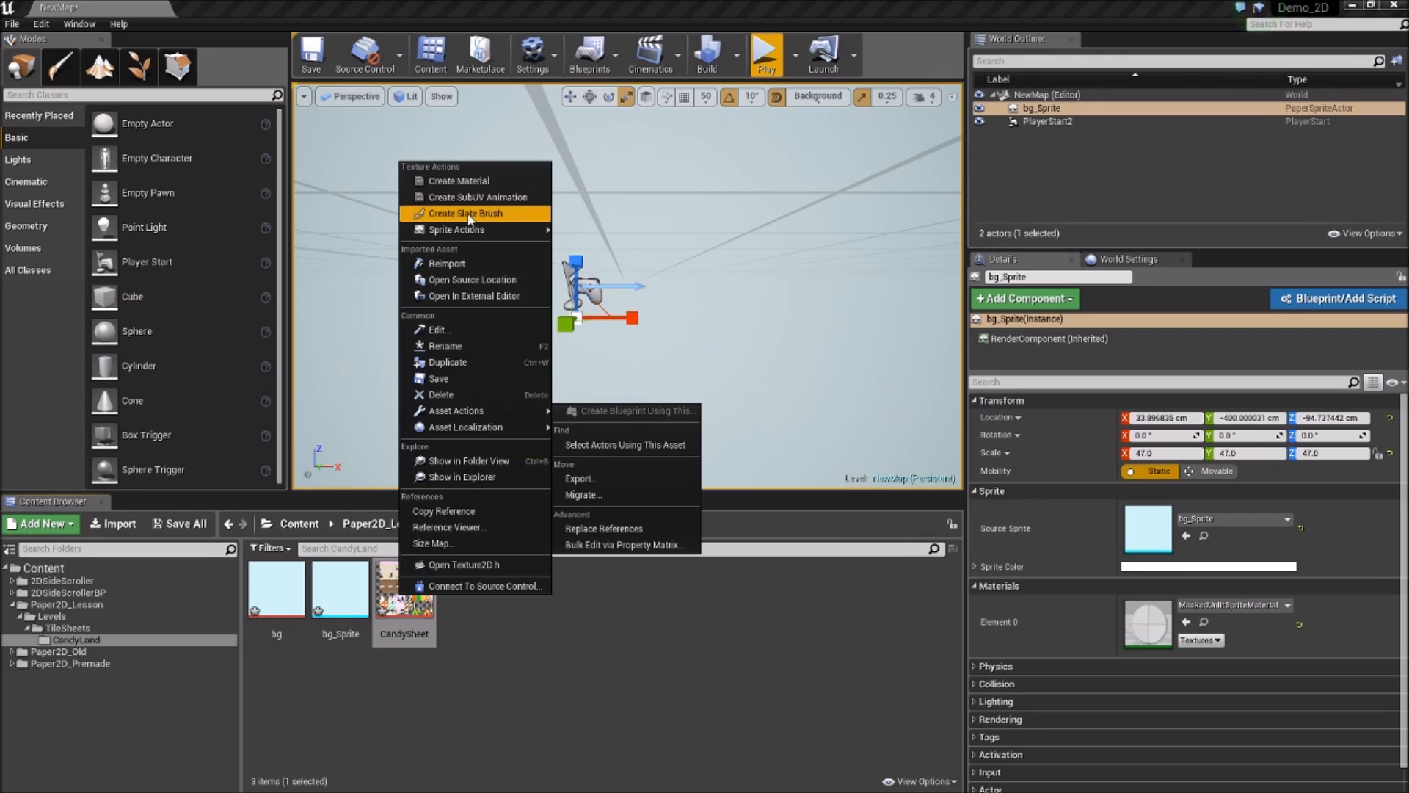
mouse_move(477, 231)
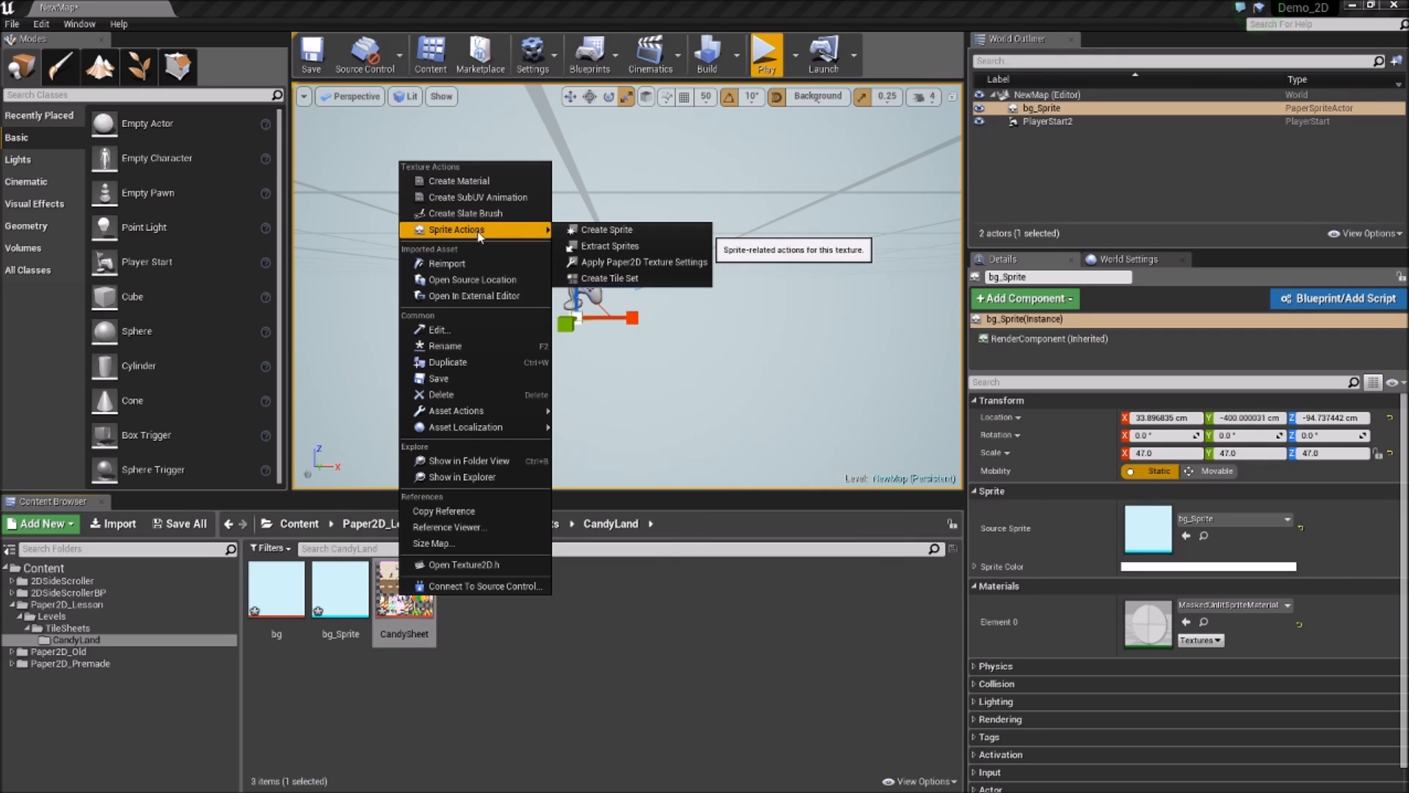
left_click(610, 279)
double_click(486, 593)
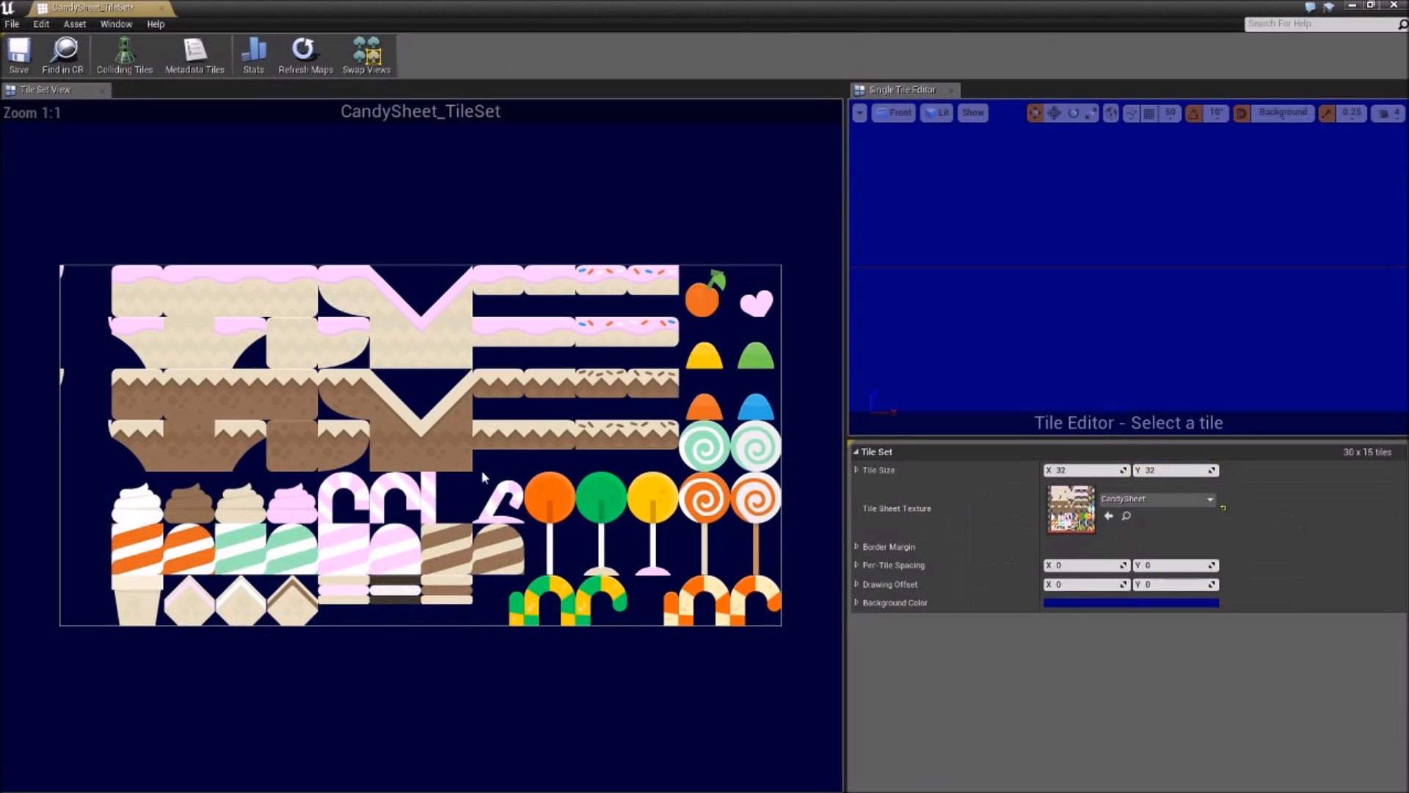
Set the tile size to 70 by 70 and check individual tiles against the grid
left_click(241, 299)
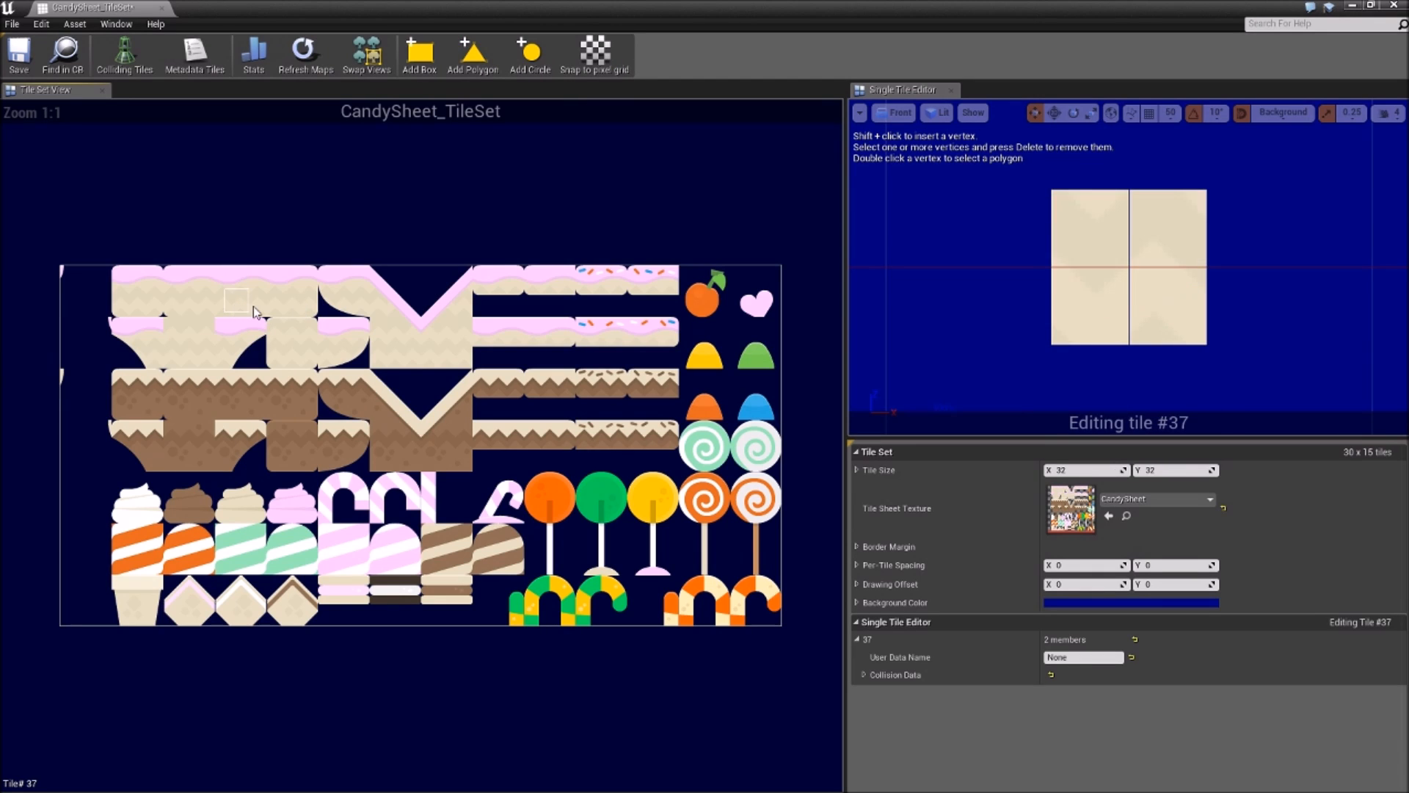
left_click(236, 282)
left_click(237, 312)
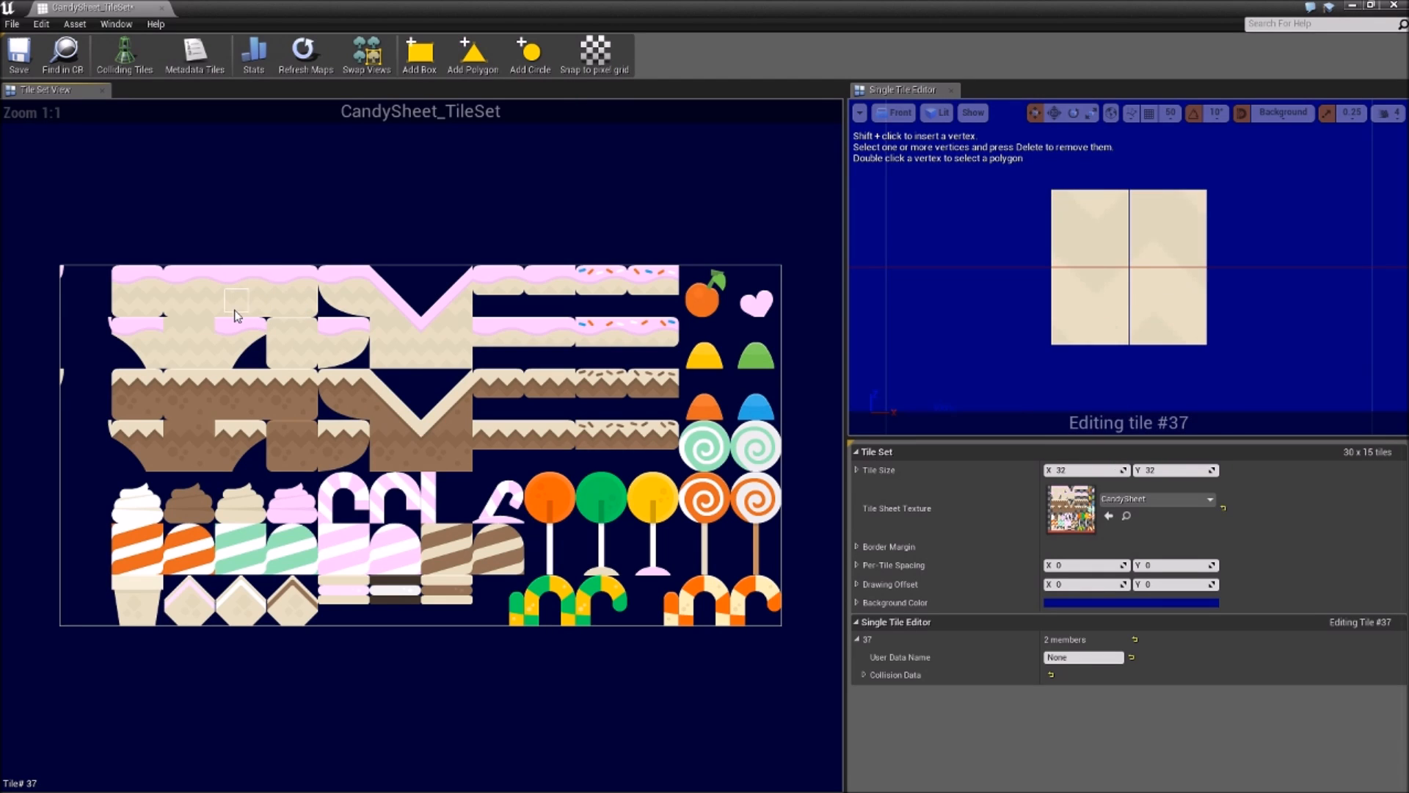
left_click(191, 284)
left_click(189, 296)
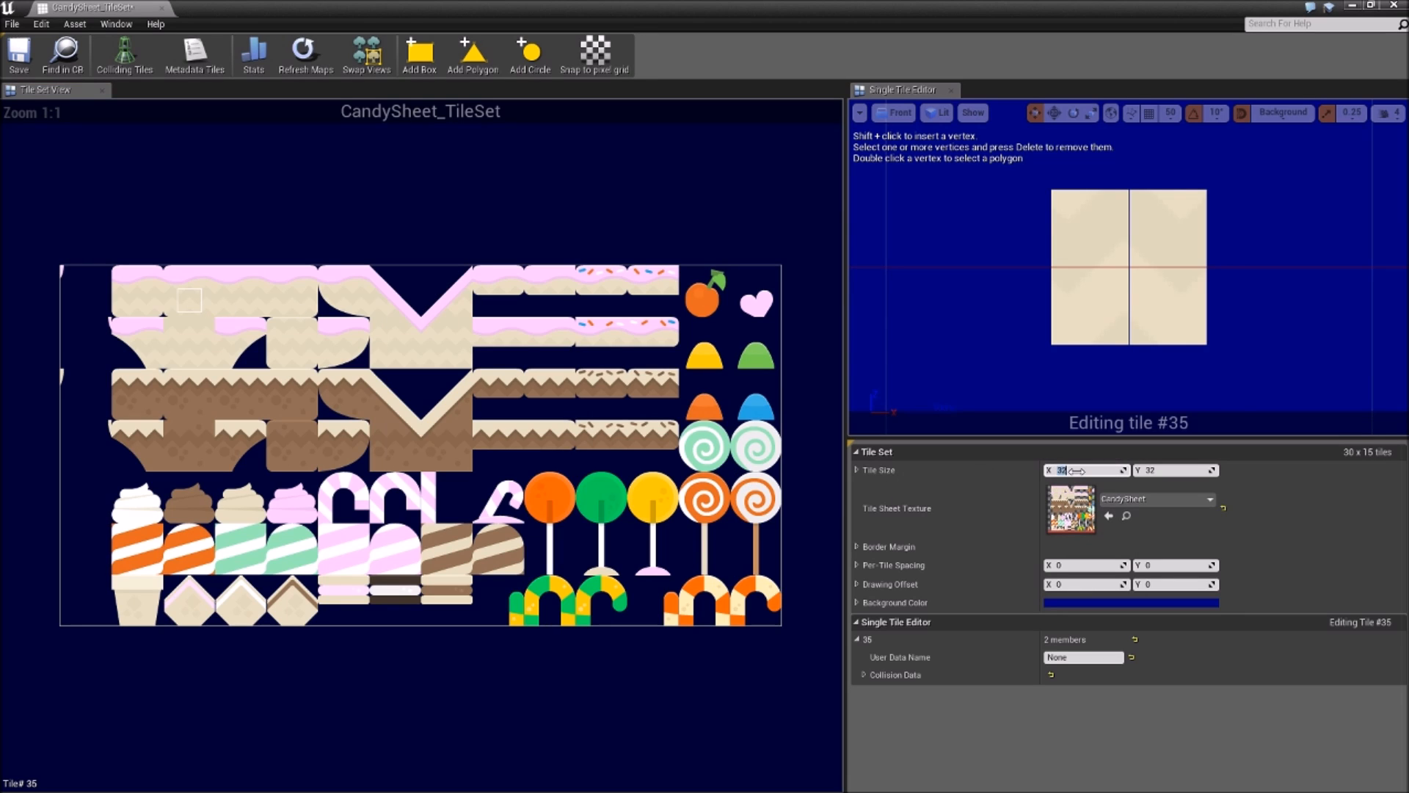
type("70")
key("Tab")
type("70")
key("Return")
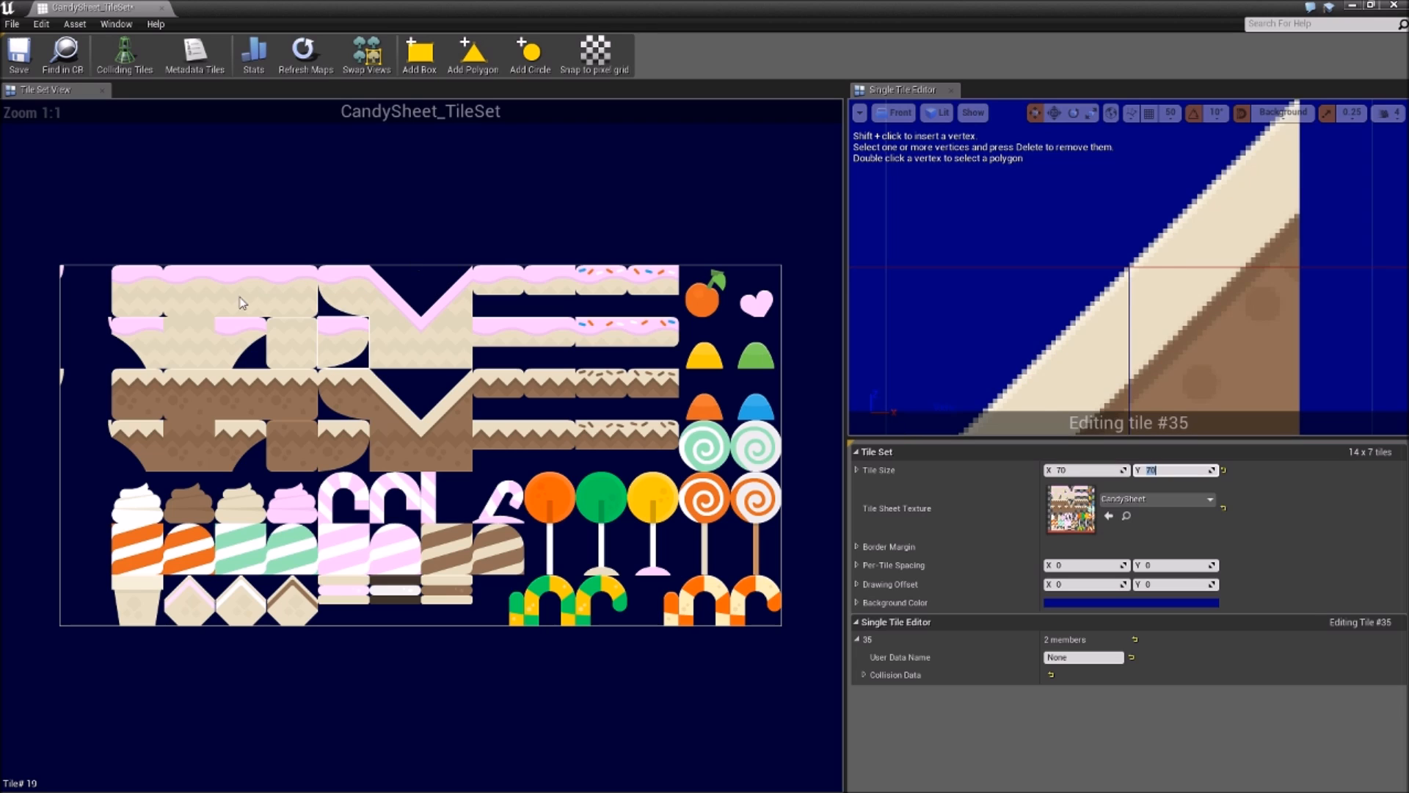
left_click(221, 298)
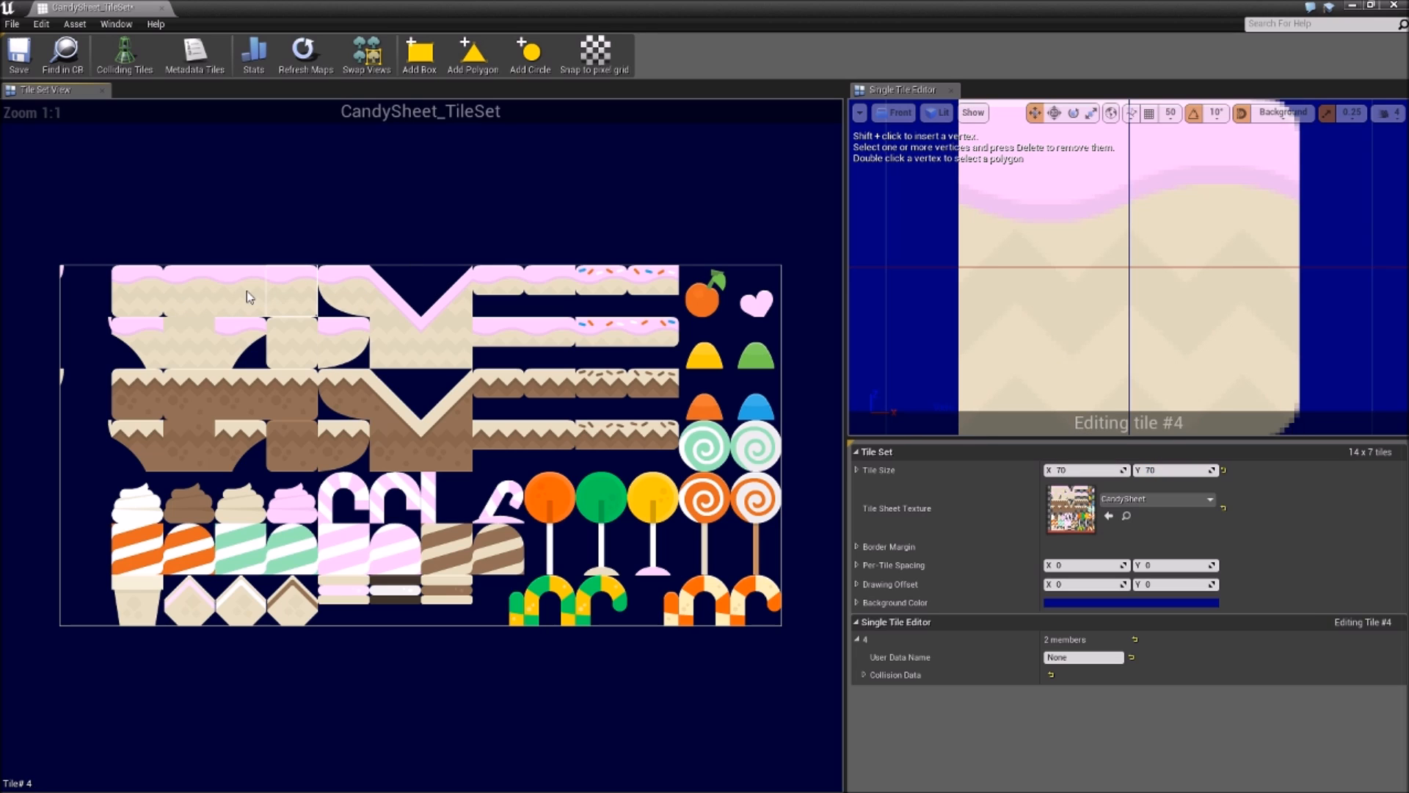
left_click(411, 341)
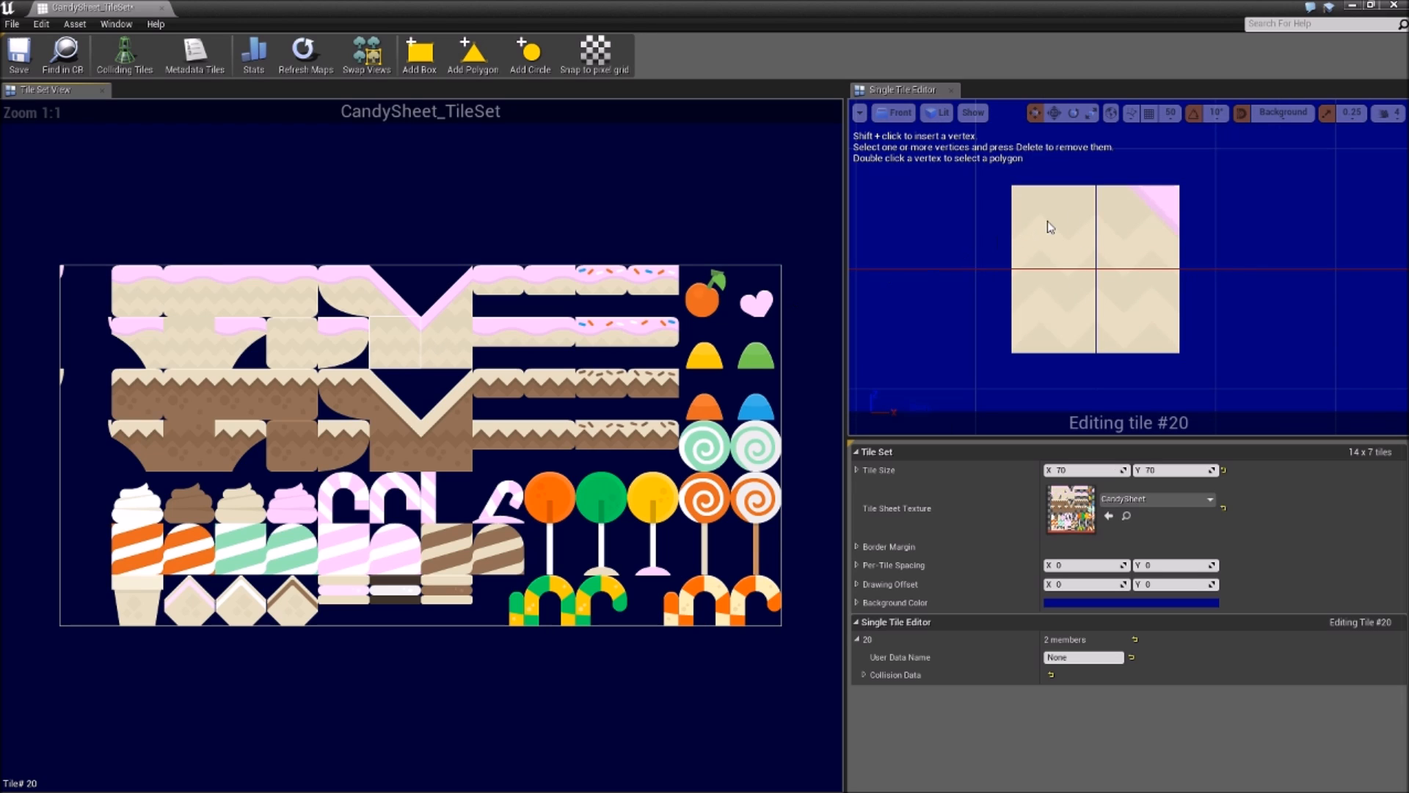
left_click(386, 315)
left_click(352, 307)
Add box collision to the pink-frosted tiles #2, #3 and #4 and slope tile #7, and show the colliding tiles
left_click(212, 290)
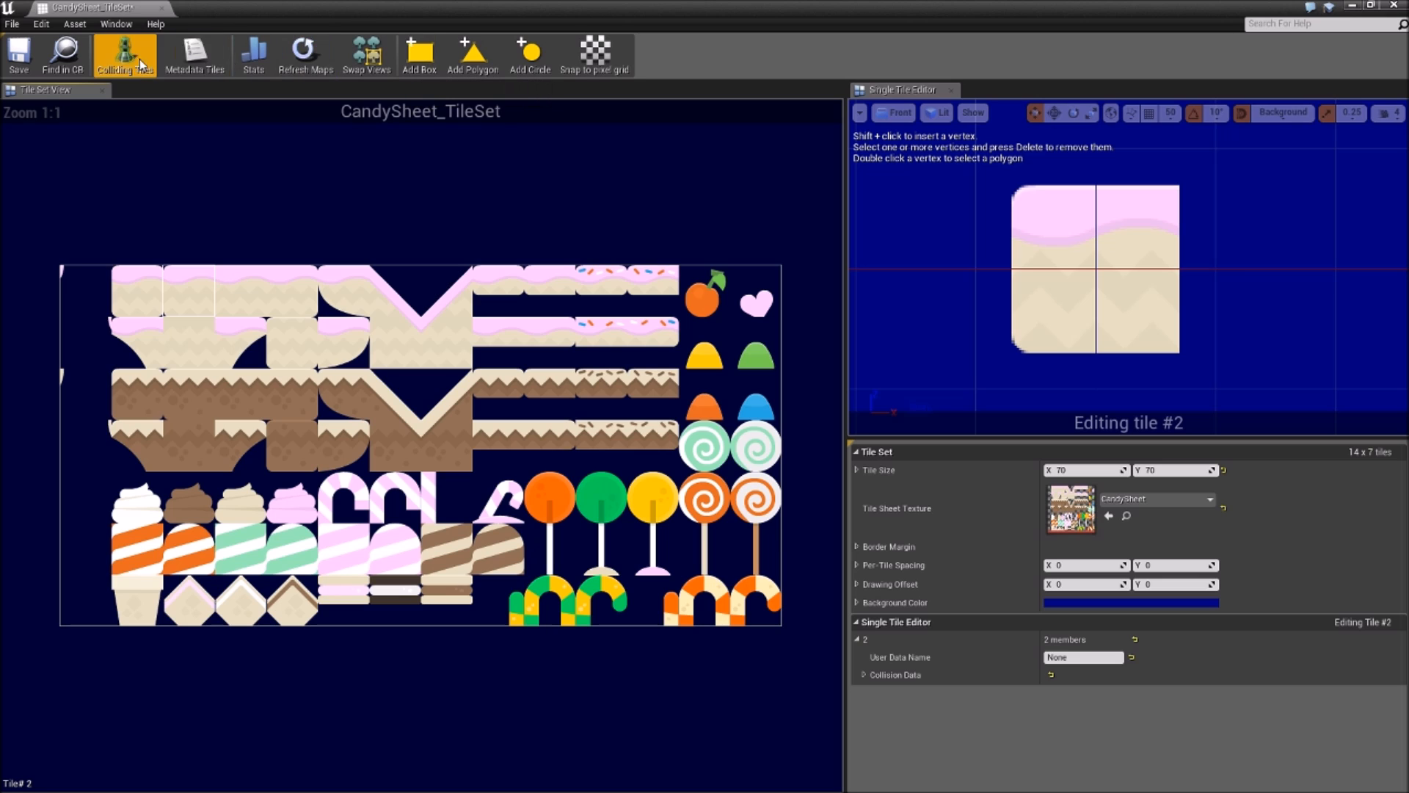
left_click(421, 57)
left_click(250, 289)
left_click(419, 54)
left_click(291, 294)
left_click(416, 51)
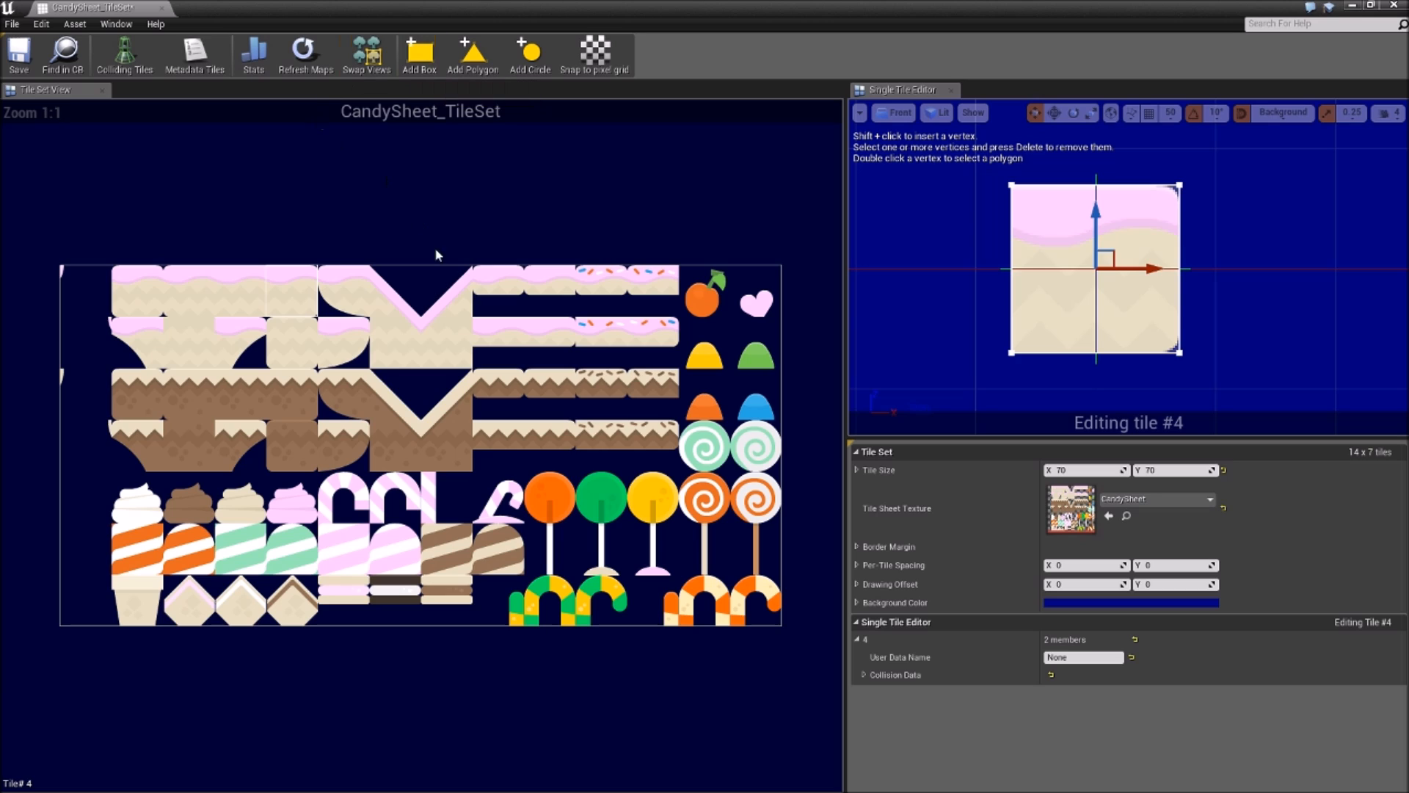
left_click(448, 297)
left_click(419, 56)
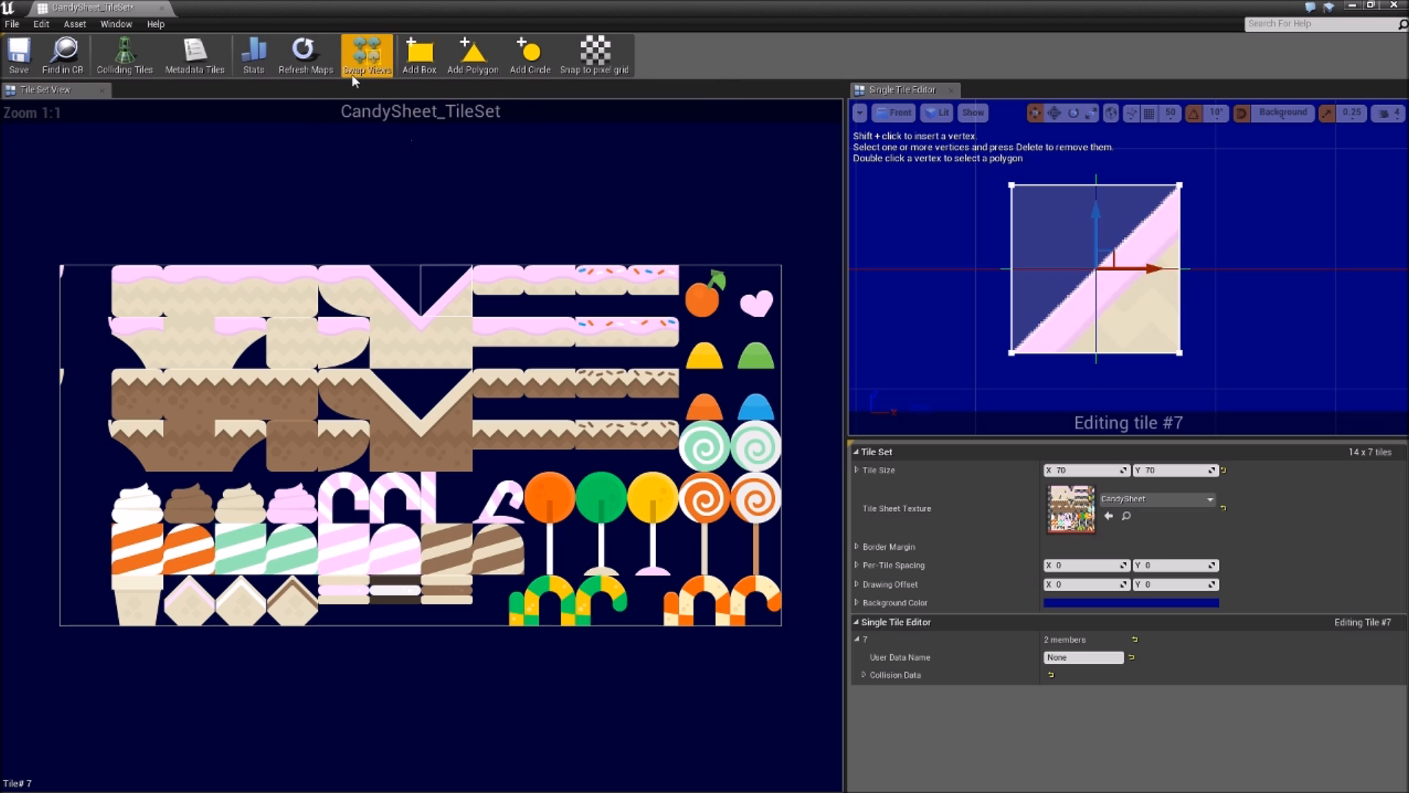
left_click(127, 59)
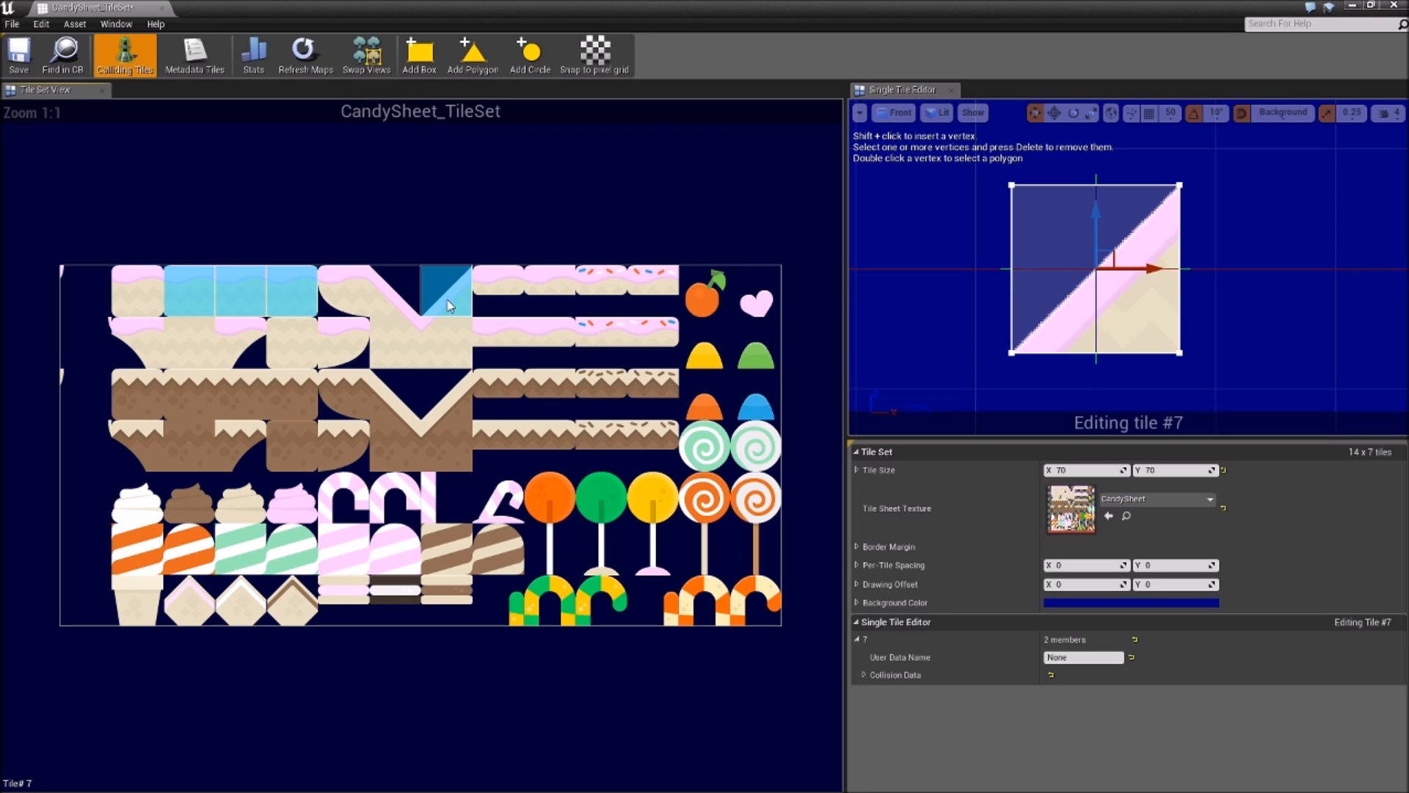
Delete the upper-left vertex of tile #7's collision box to match the slope, and save and close the tile set
left_click(1012, 187)
left_click_drag(1034, 169, 1050, 212)
key("Delete")
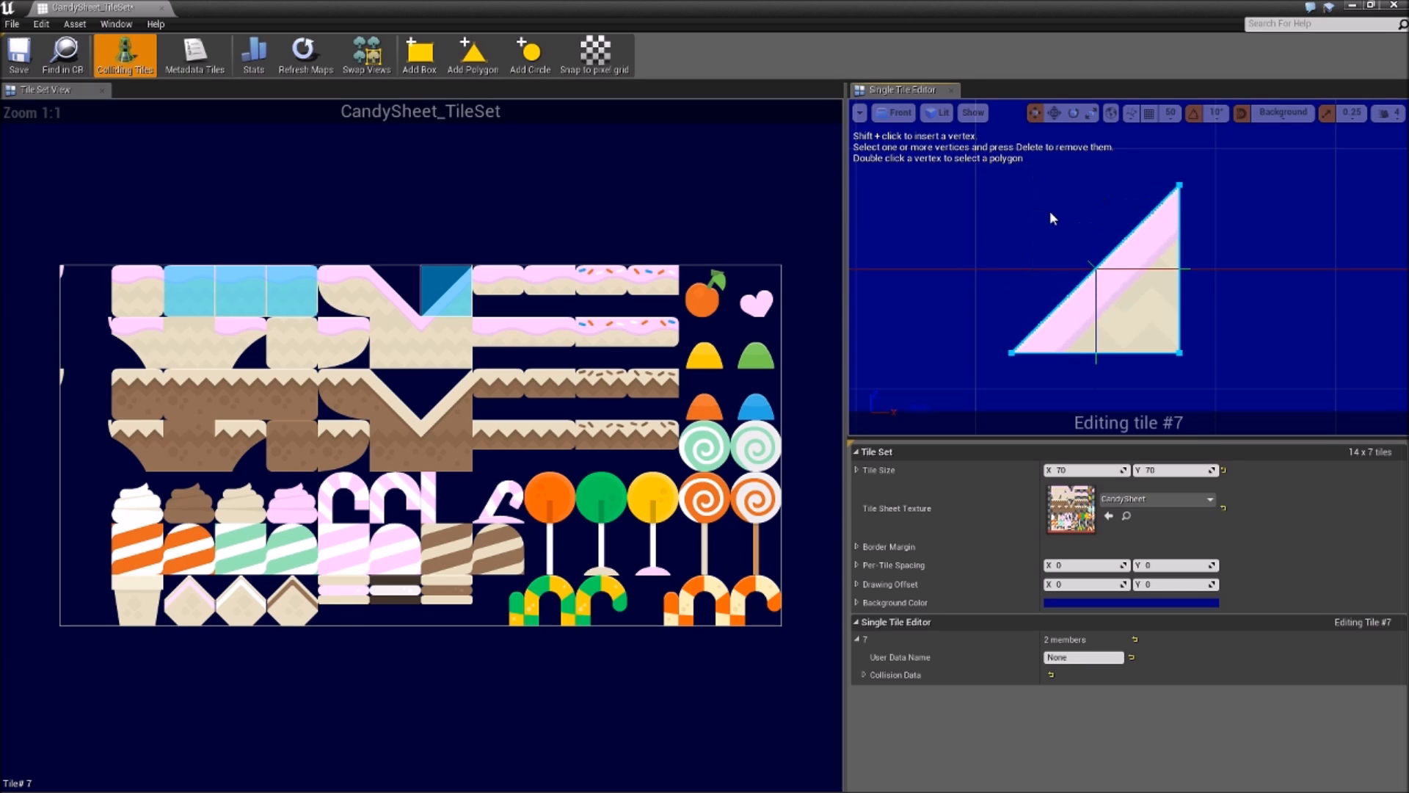
left_click(18, 53)
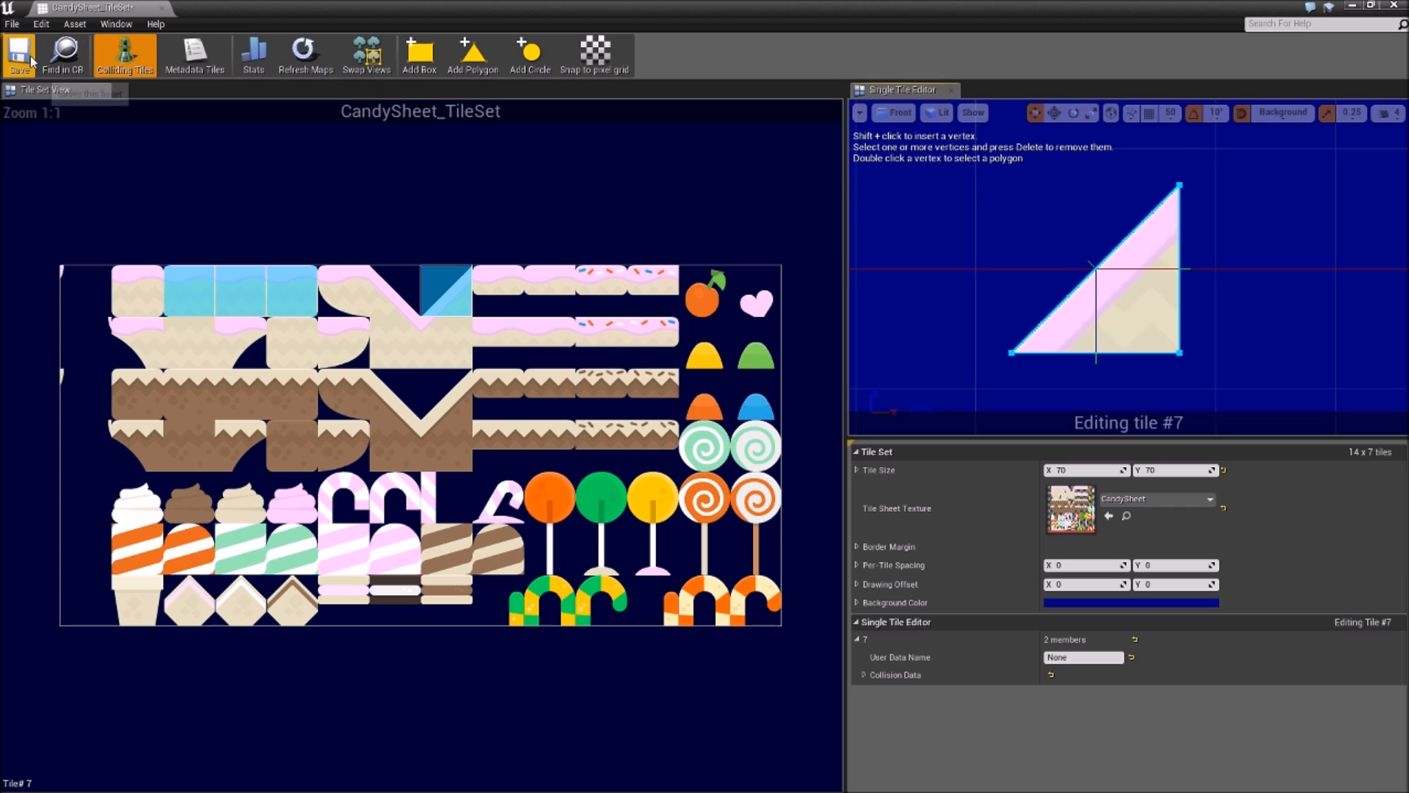
left_click(162, 8)
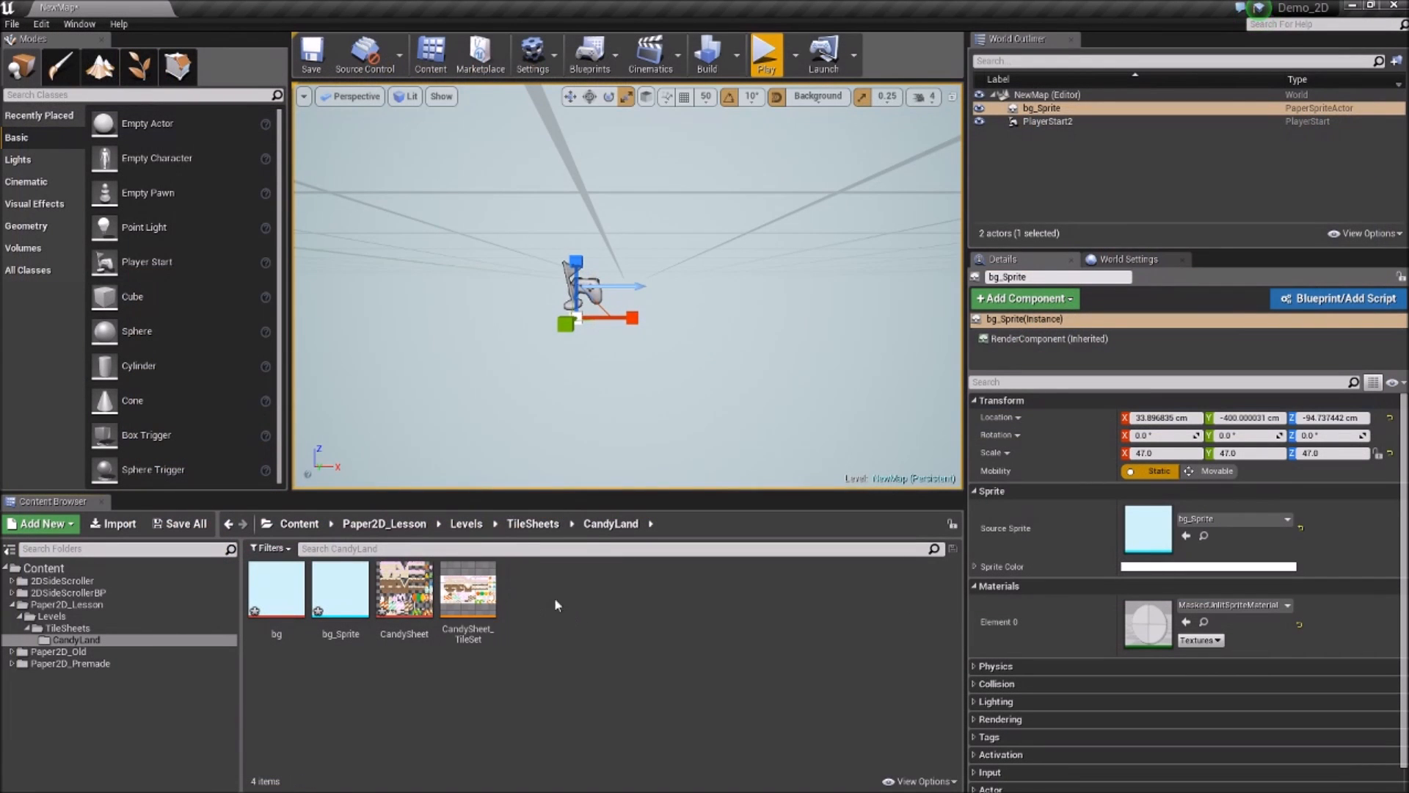
Create a tile map named CandySheet_TileMap from the CandySheet tile set and place it in the level
right_click(465, 584)
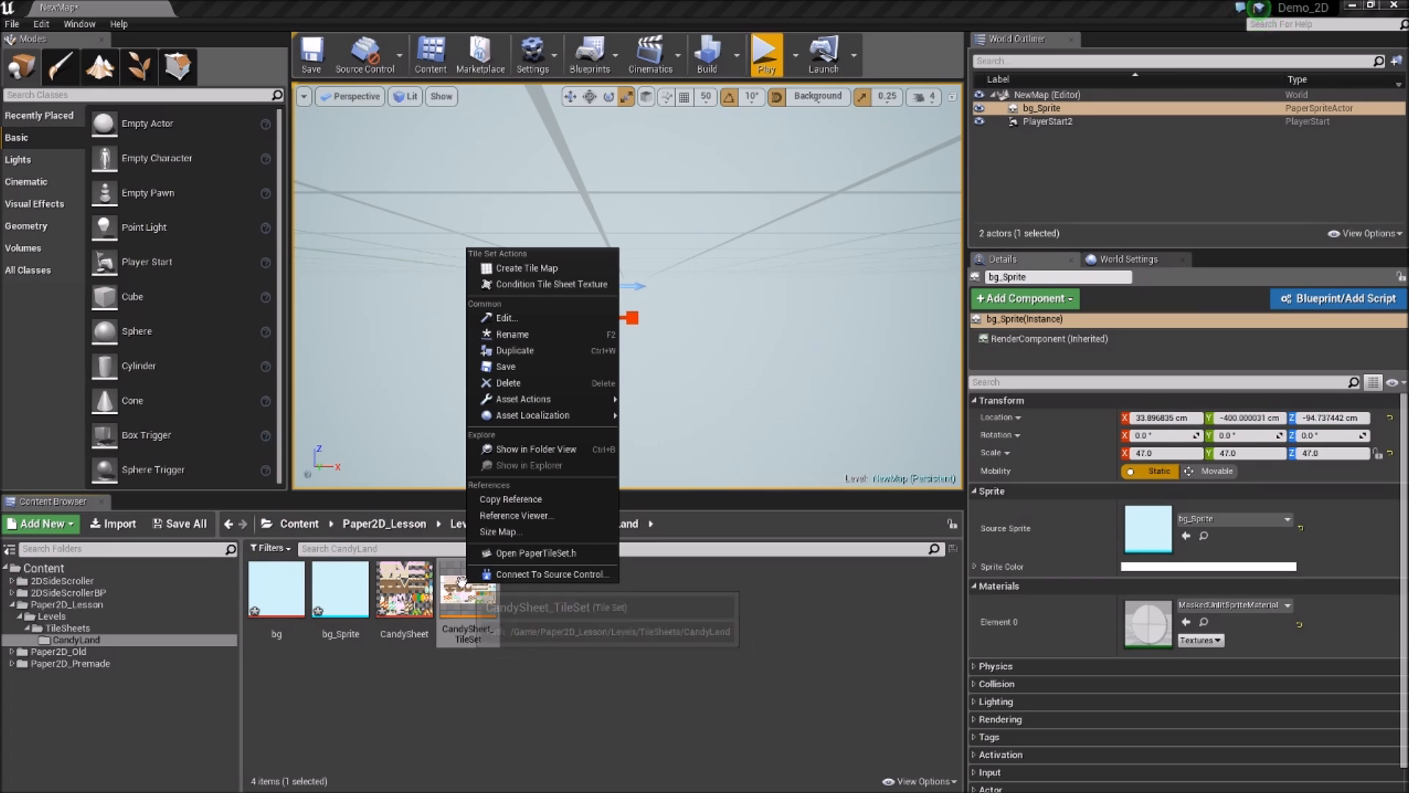
left_click(523, 267)
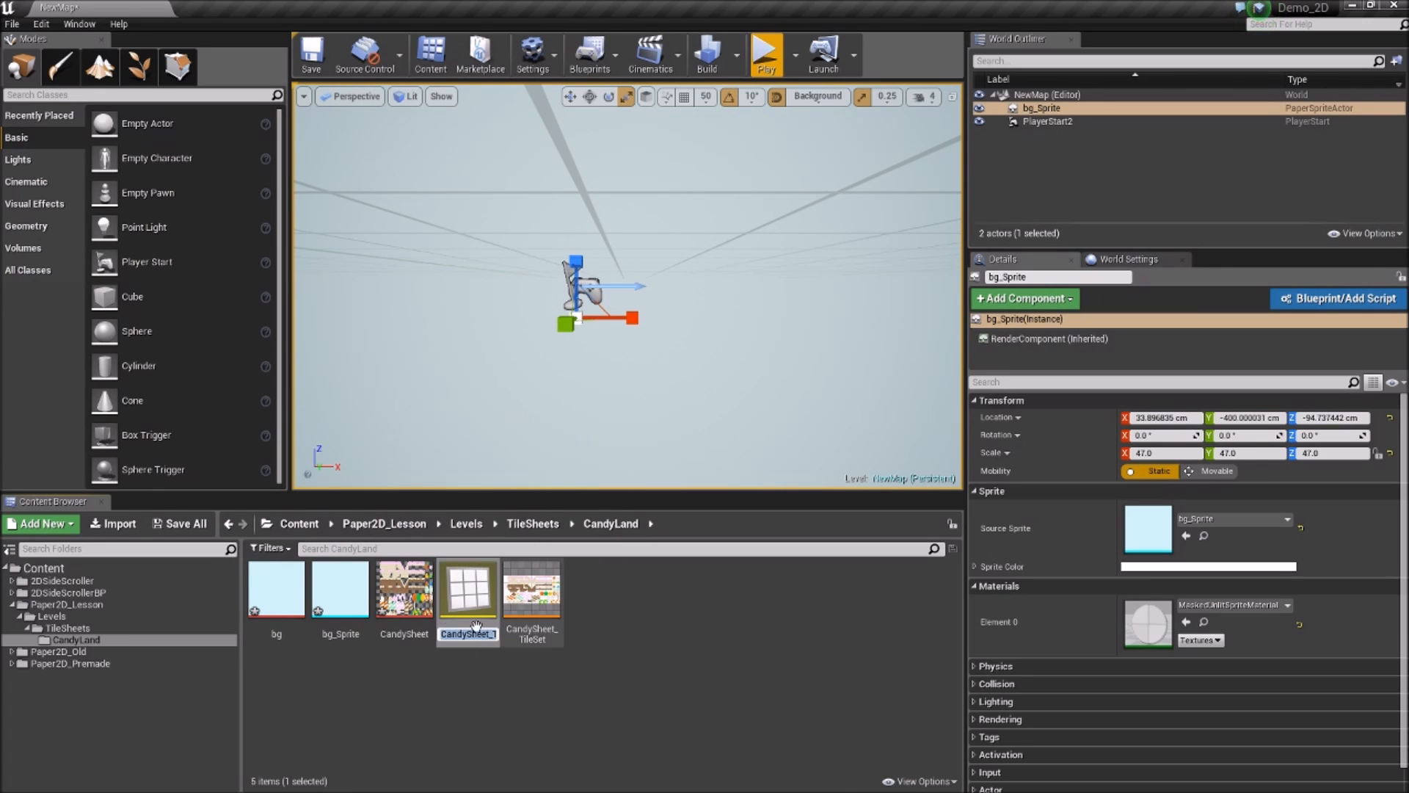
type("CandySheet_TileMap")
key("Return")
left_click_drag(466, 596, 594, 375)
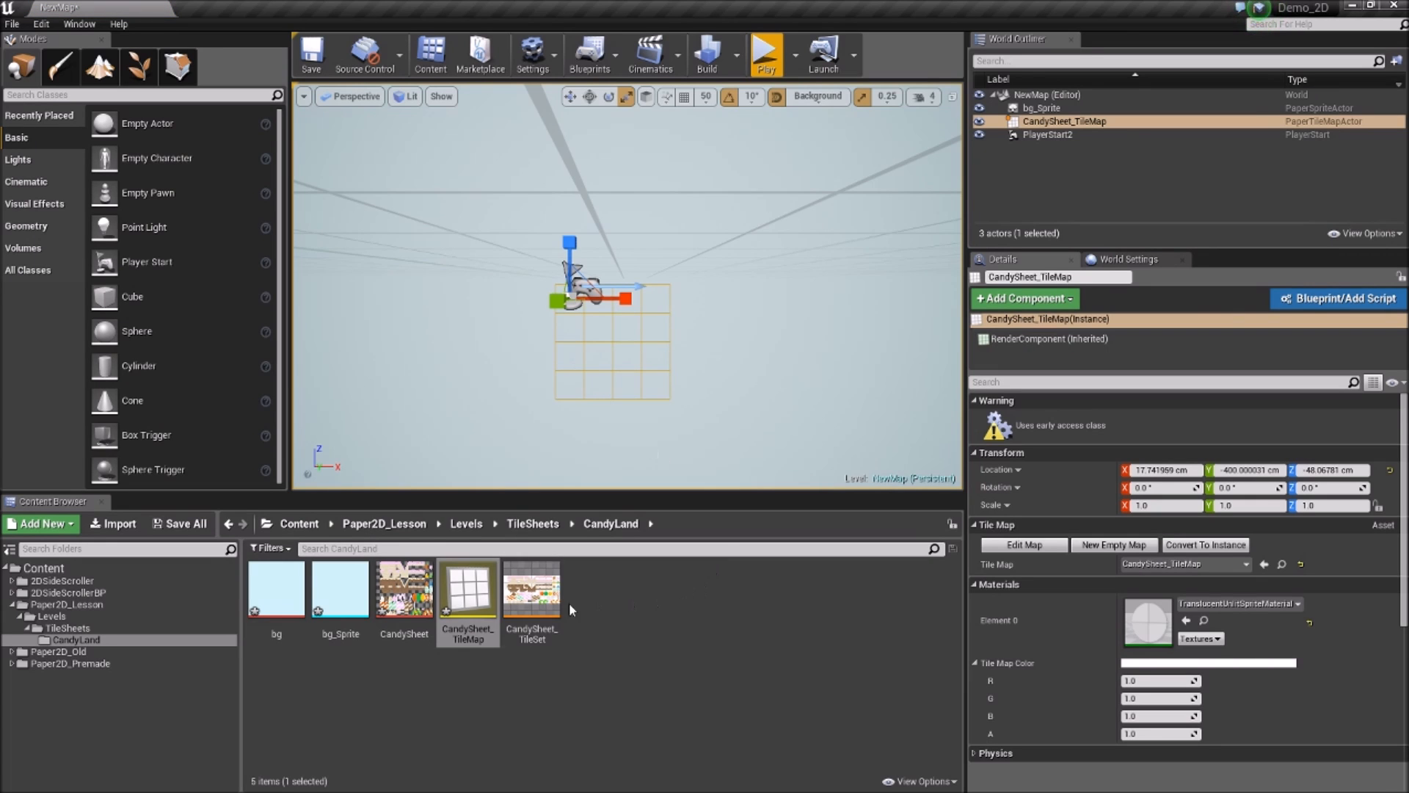
Paint three pink-frosted ground tiles along the bottom row of CandySheet_TileMap, and save and close it
double_click(468, 595)
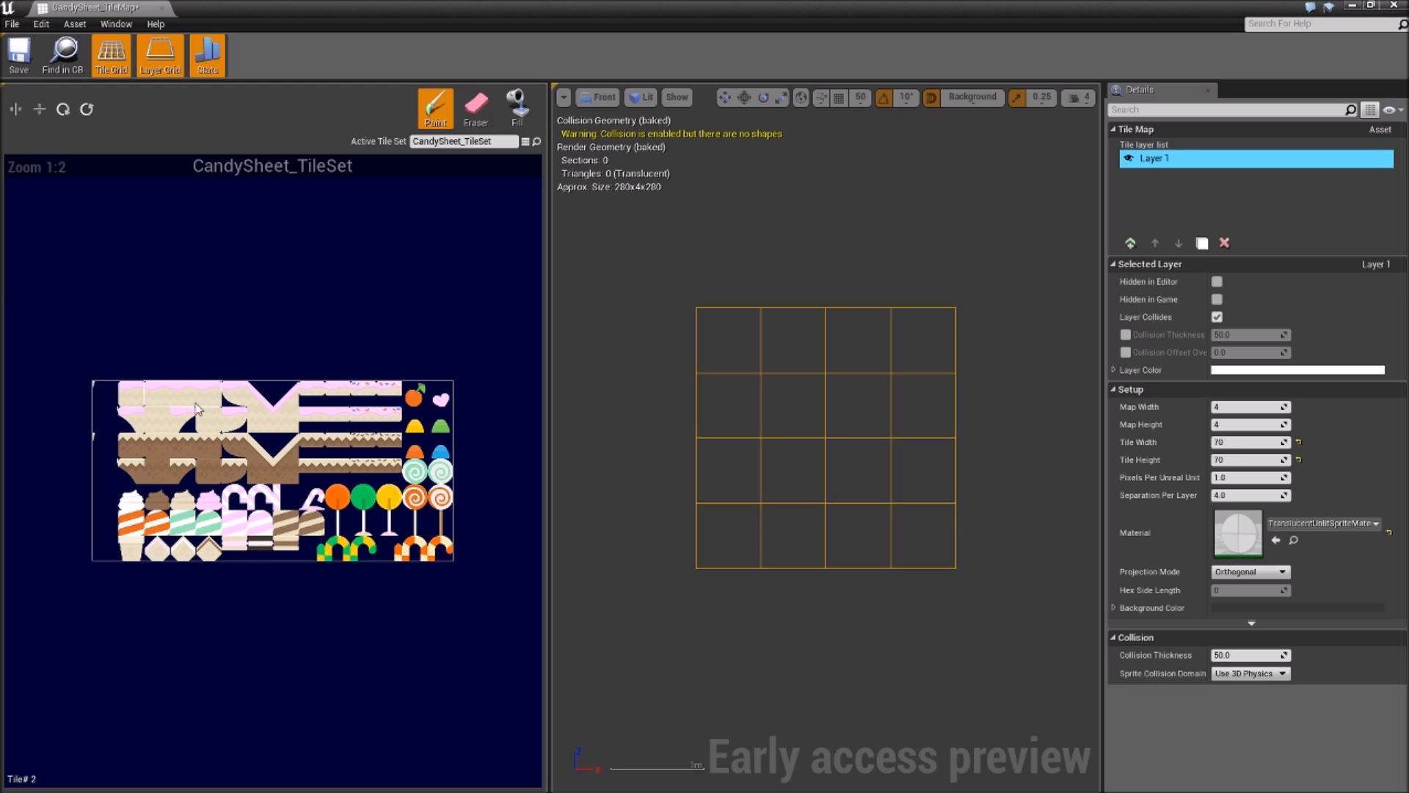
left_click(730, 536)
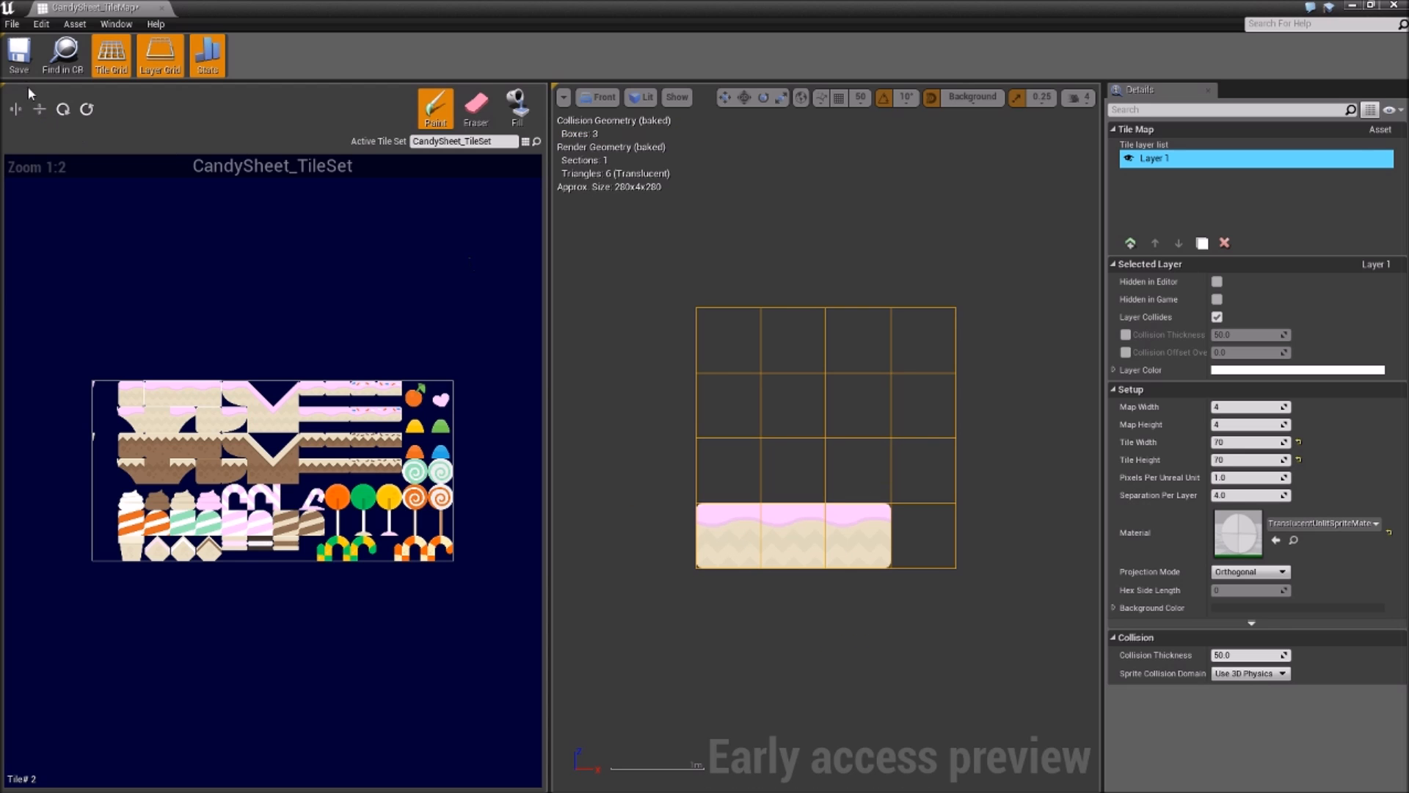
left_click(19, 55)
left_click(162, 9)
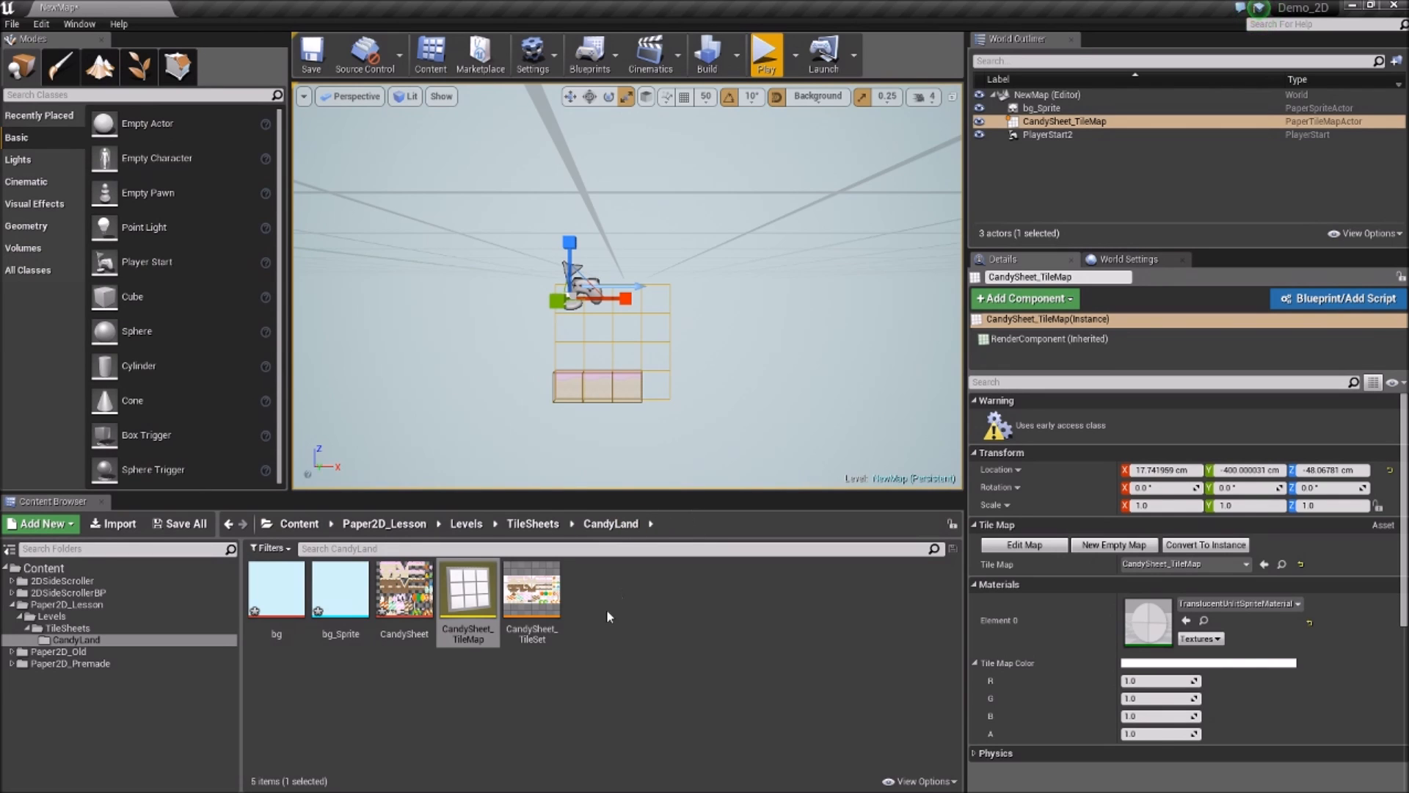
Reopen CandySheet_TileMap, toggle Layer 1's visibility, and erase the three tiles in the bottom row
double_click(469, 590)
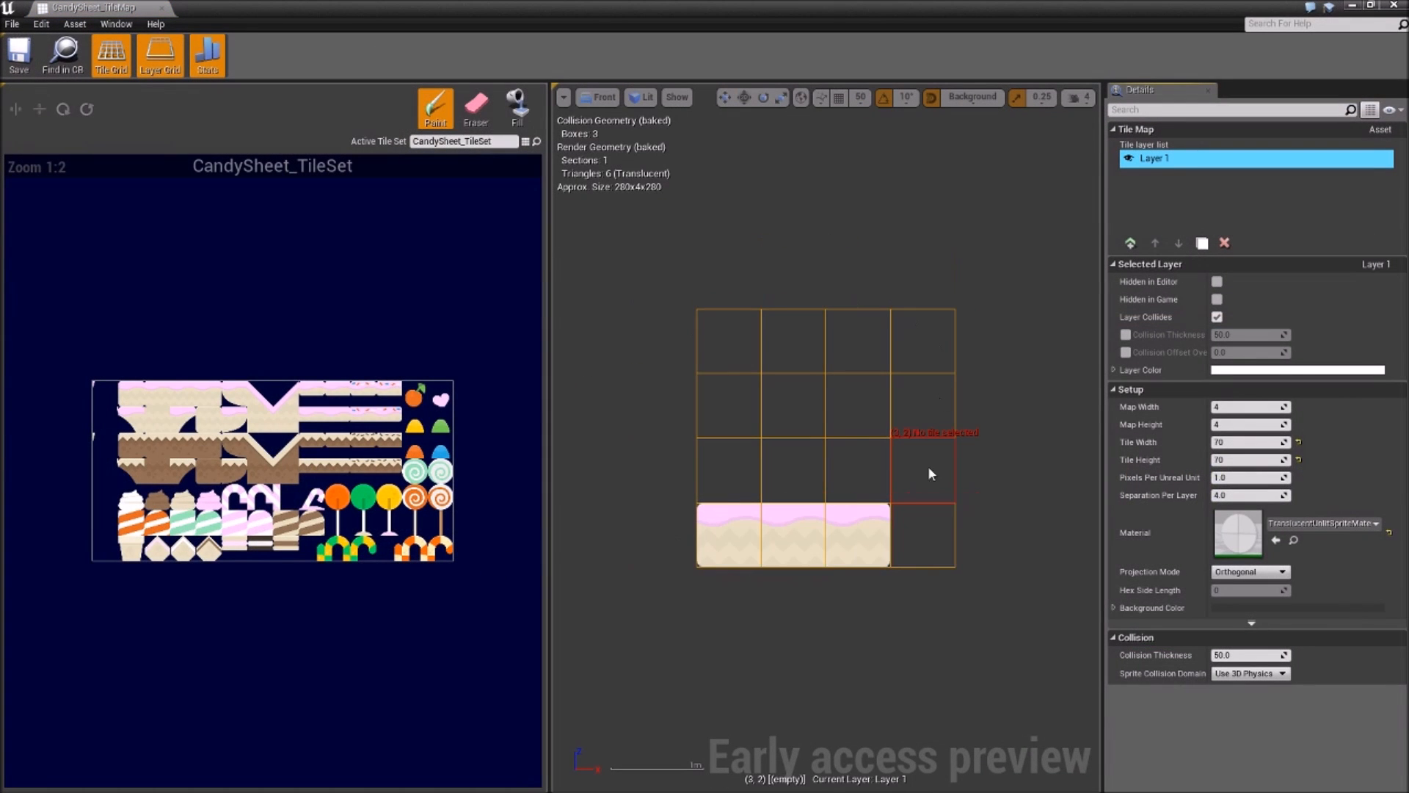
left_click(476, 109)
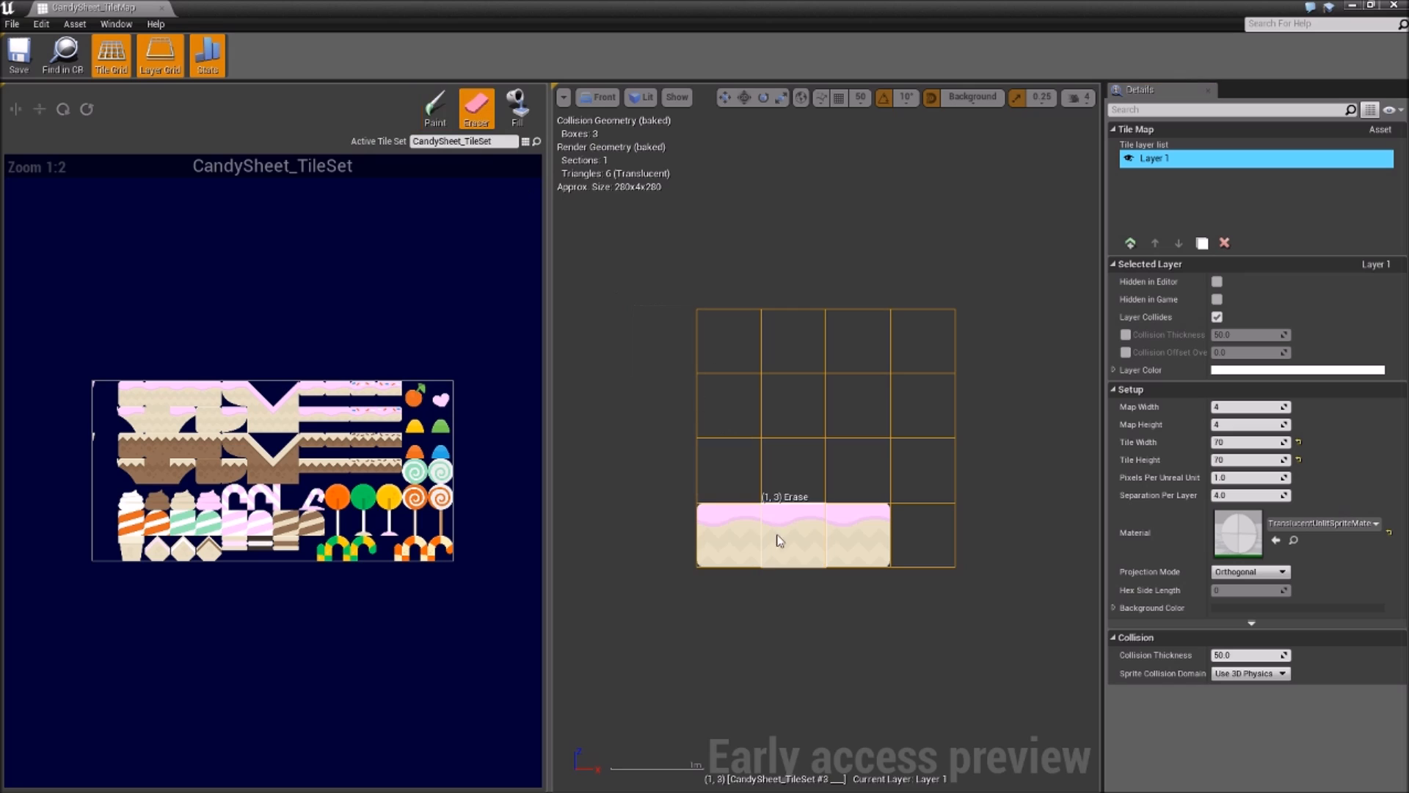
left_click(1129, 159)
left_click(1129, 158)
left_click_drag(728, 532, 859, 532)
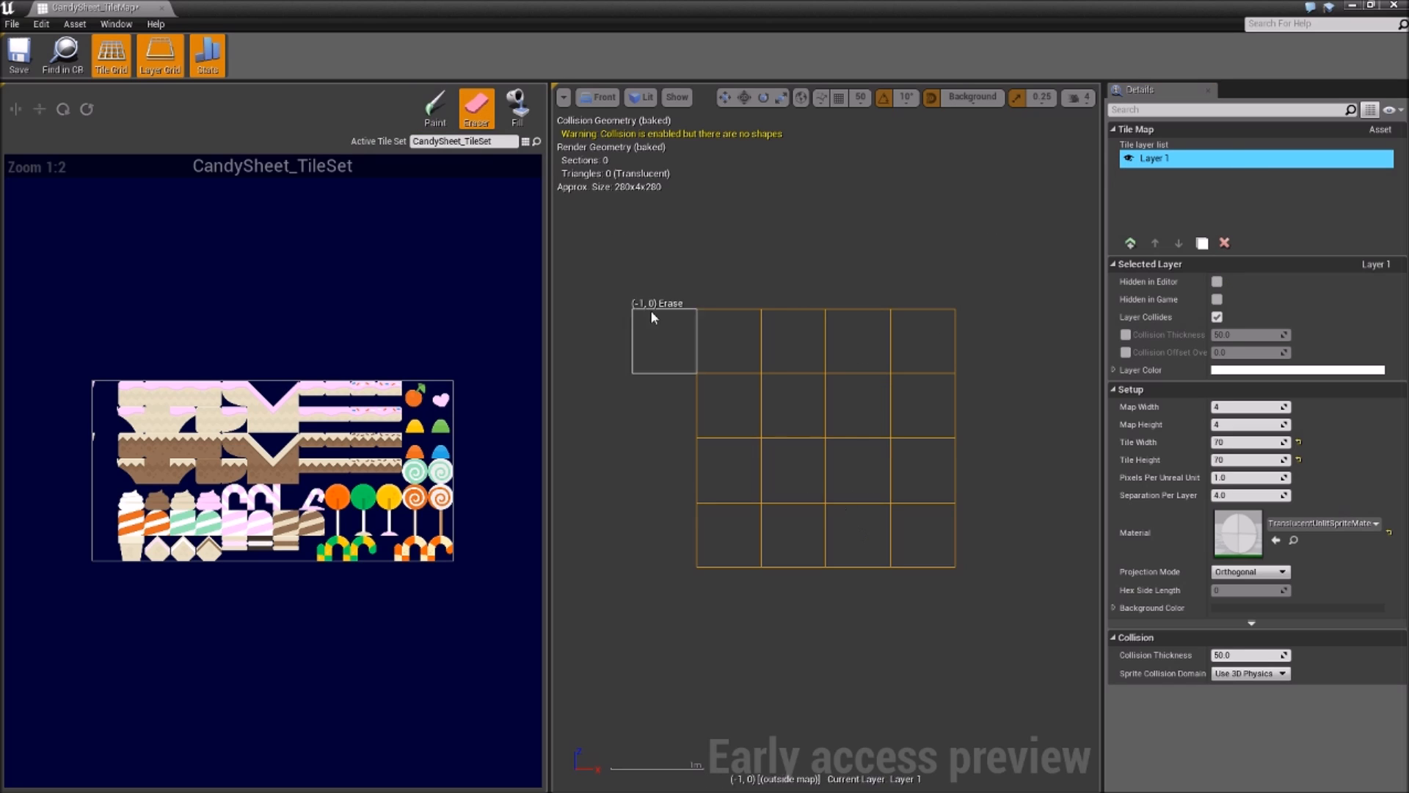
Fill the entire map grid with pink-frosted tile #3 and erase all the tiles again
left_click(518, 106)
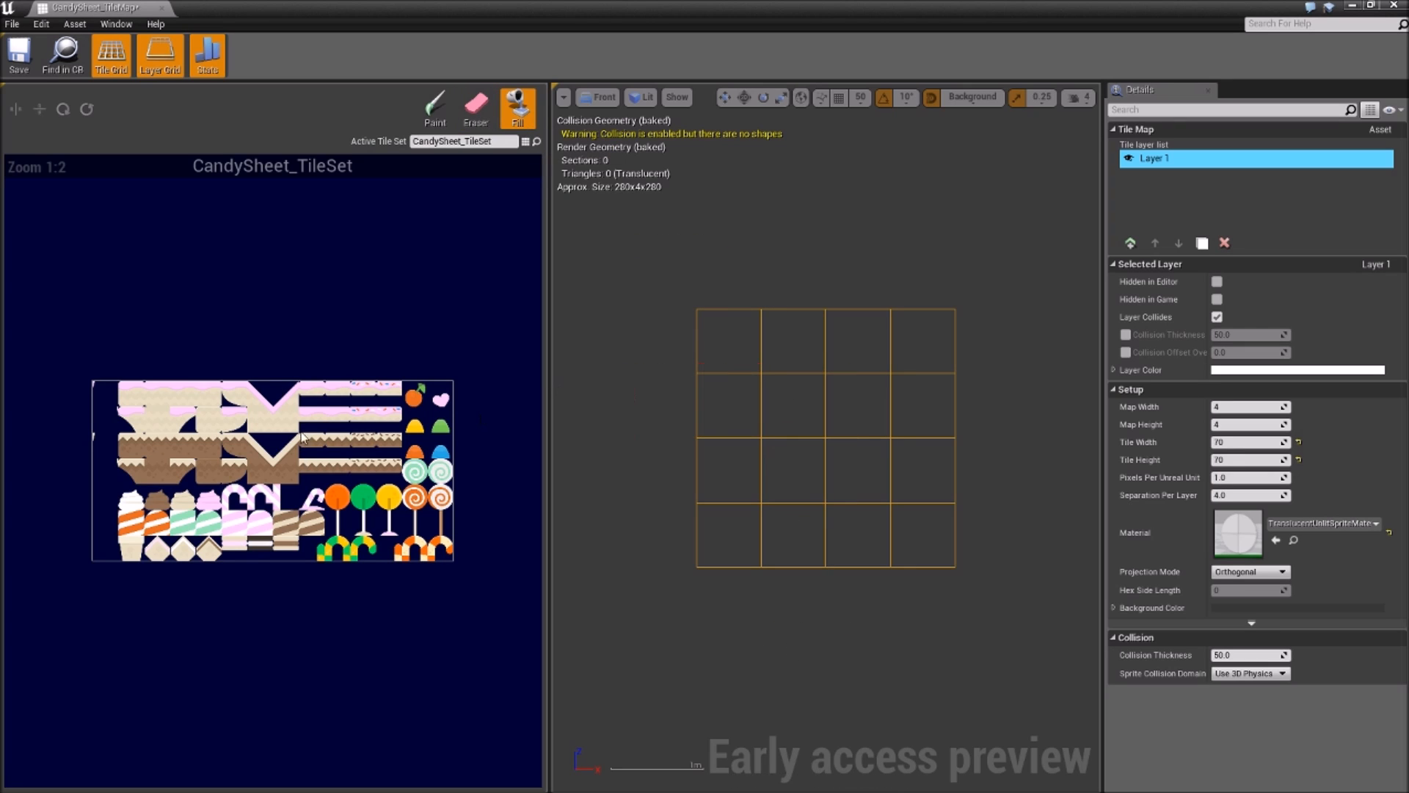
left_click(183, 400)
left_click(834, 371)
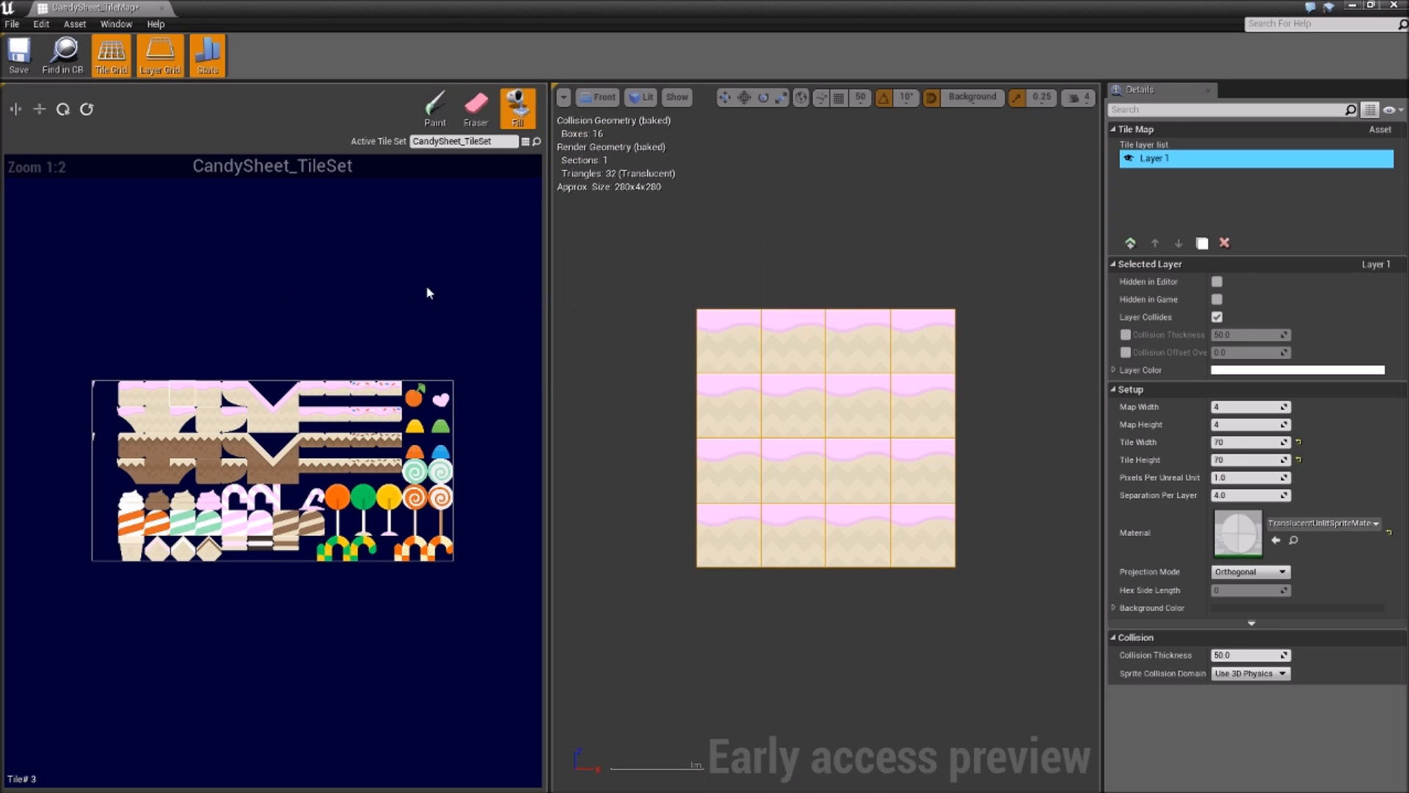
left_click(476, 106)
mouse_move(729, 339)
left_mouse_down()
mouse_move(987, 405)
mouse_move(793, 535)
mouse_move(794, 342)
left_mouse_up()
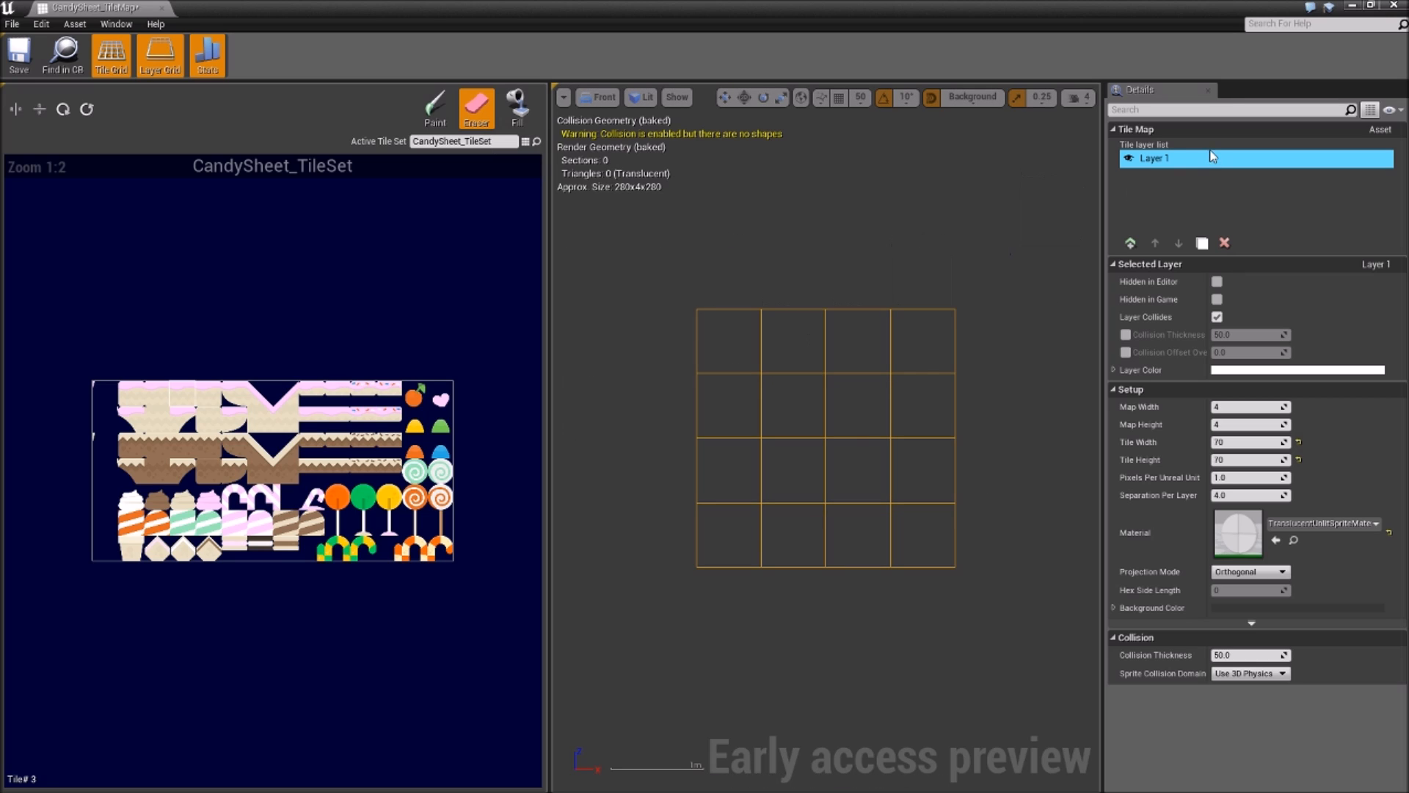
Add two new layers to the tile map and rename Layer 1 as BG
left_click(1131, 242)
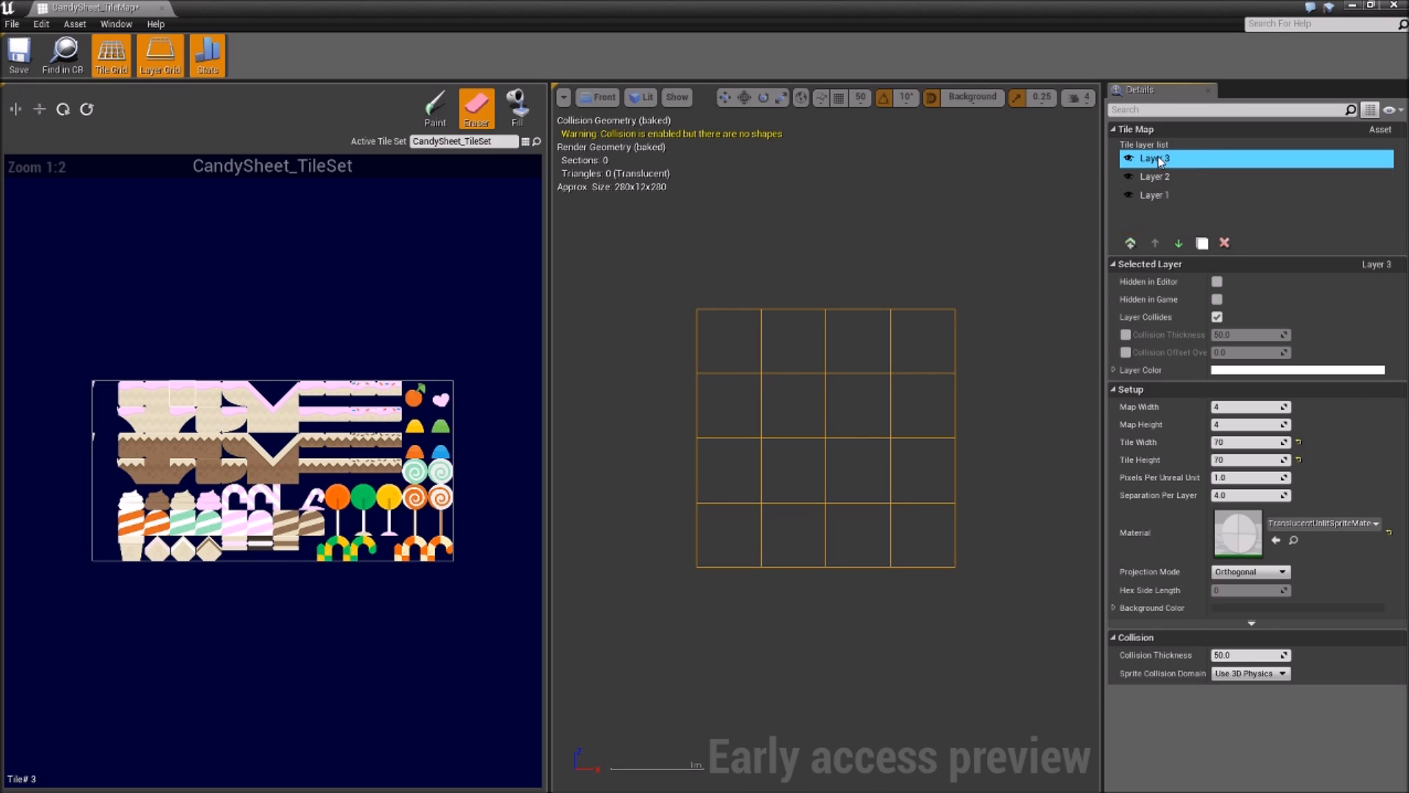
left_click(1156, 196)
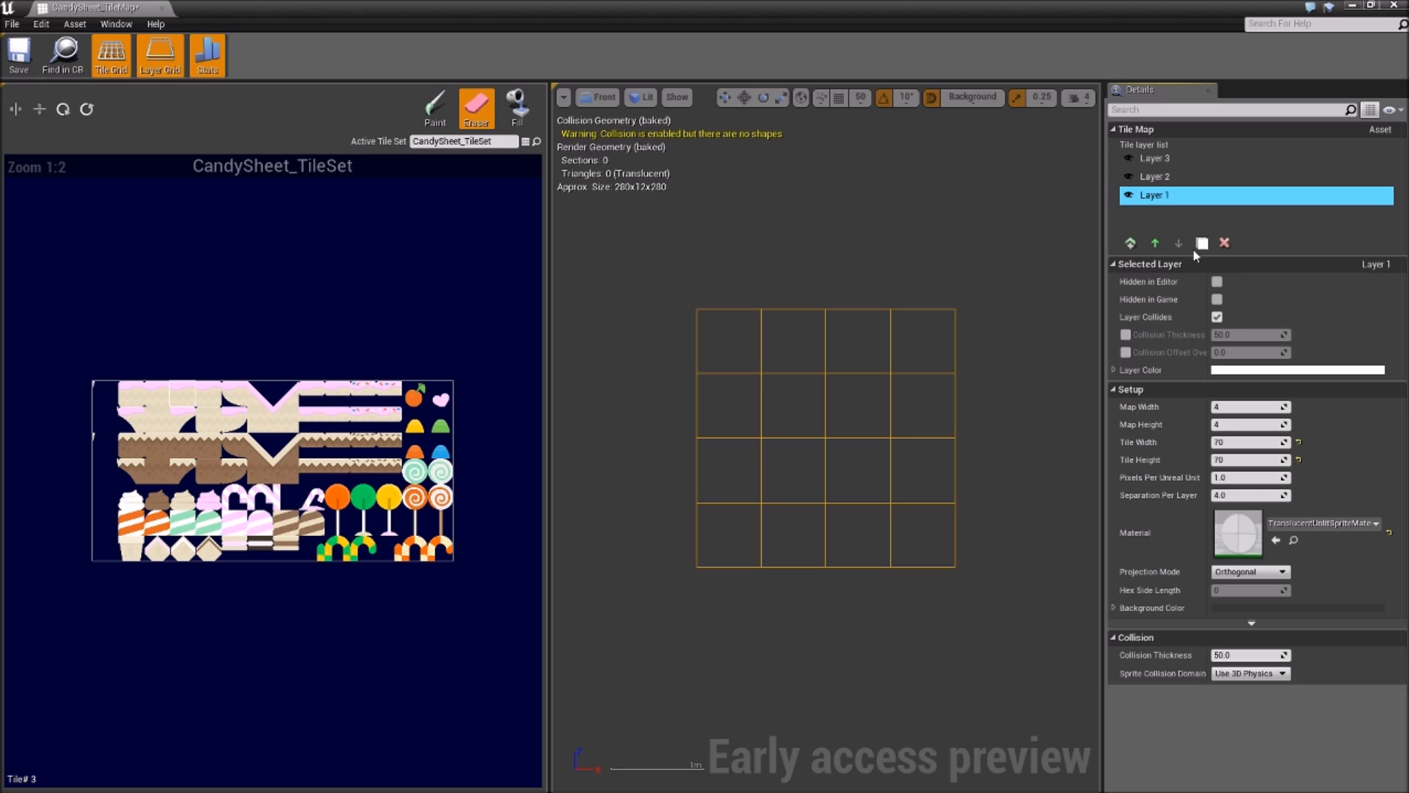
right_click(1154, 196)
left_click(1192, 293)
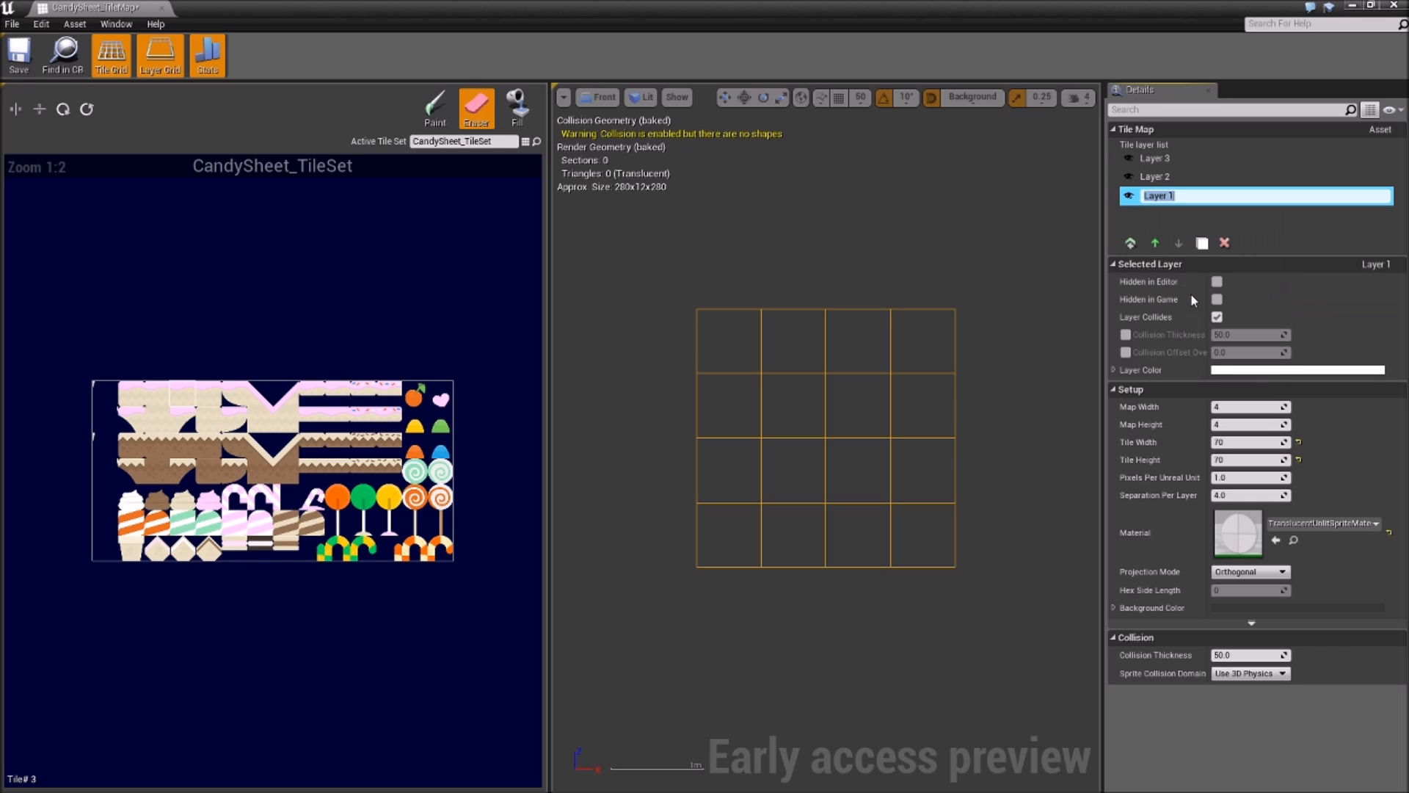
type("BG")
key("Return")
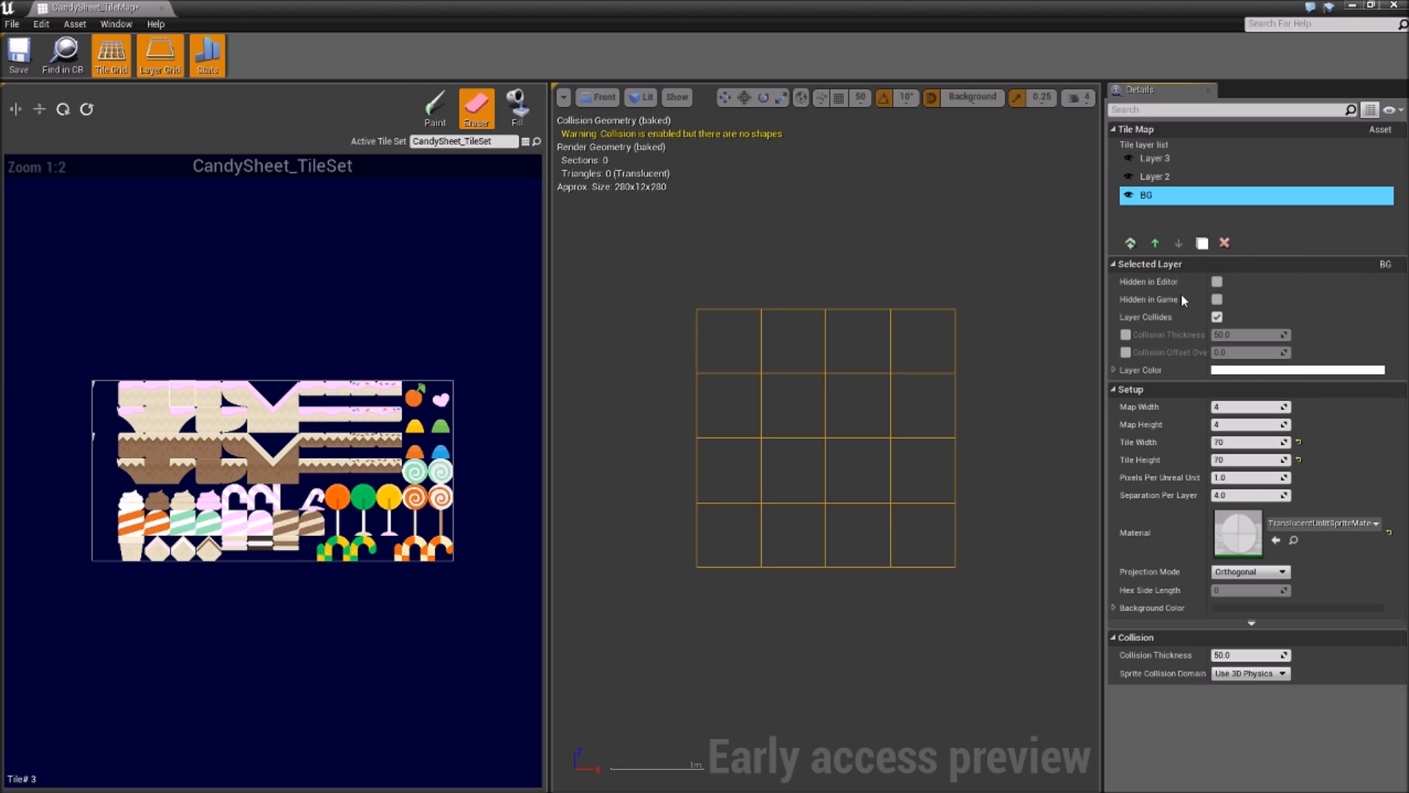
Rename Layer 3 as FG and Layer 2 as Ground
left_click(1155, 160)
double_click(1155, 160)
type("FG")
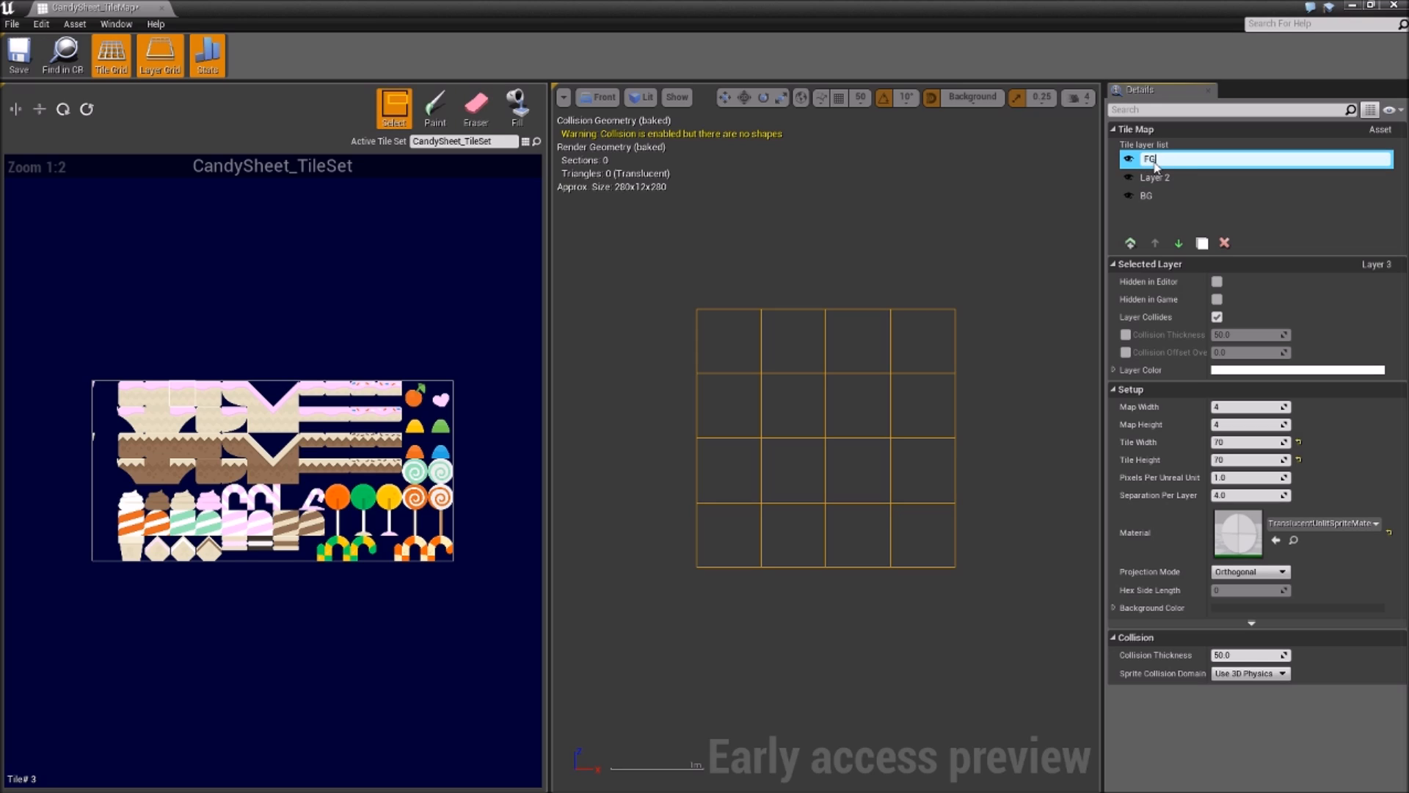
left_click(1161, 176)
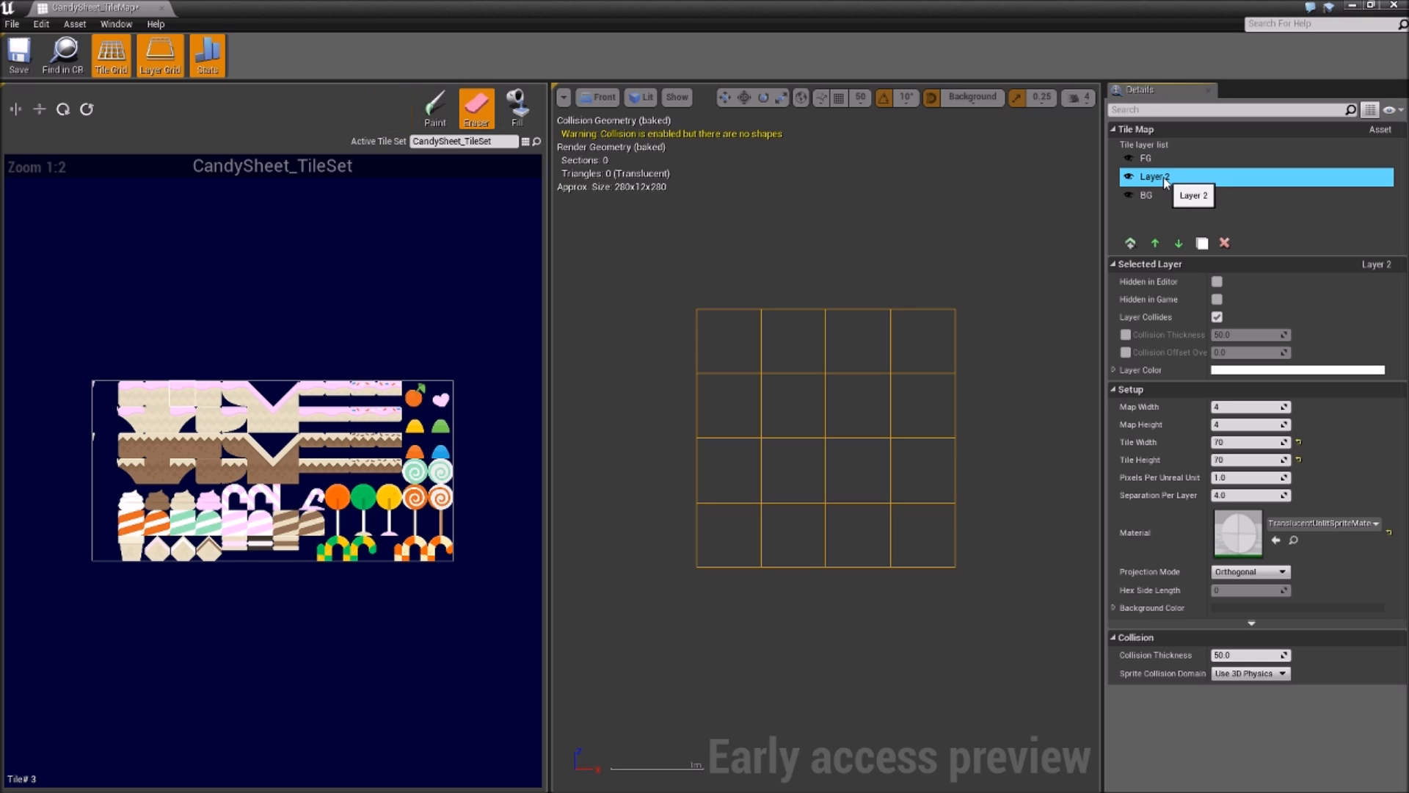
double_click(1165, 177)
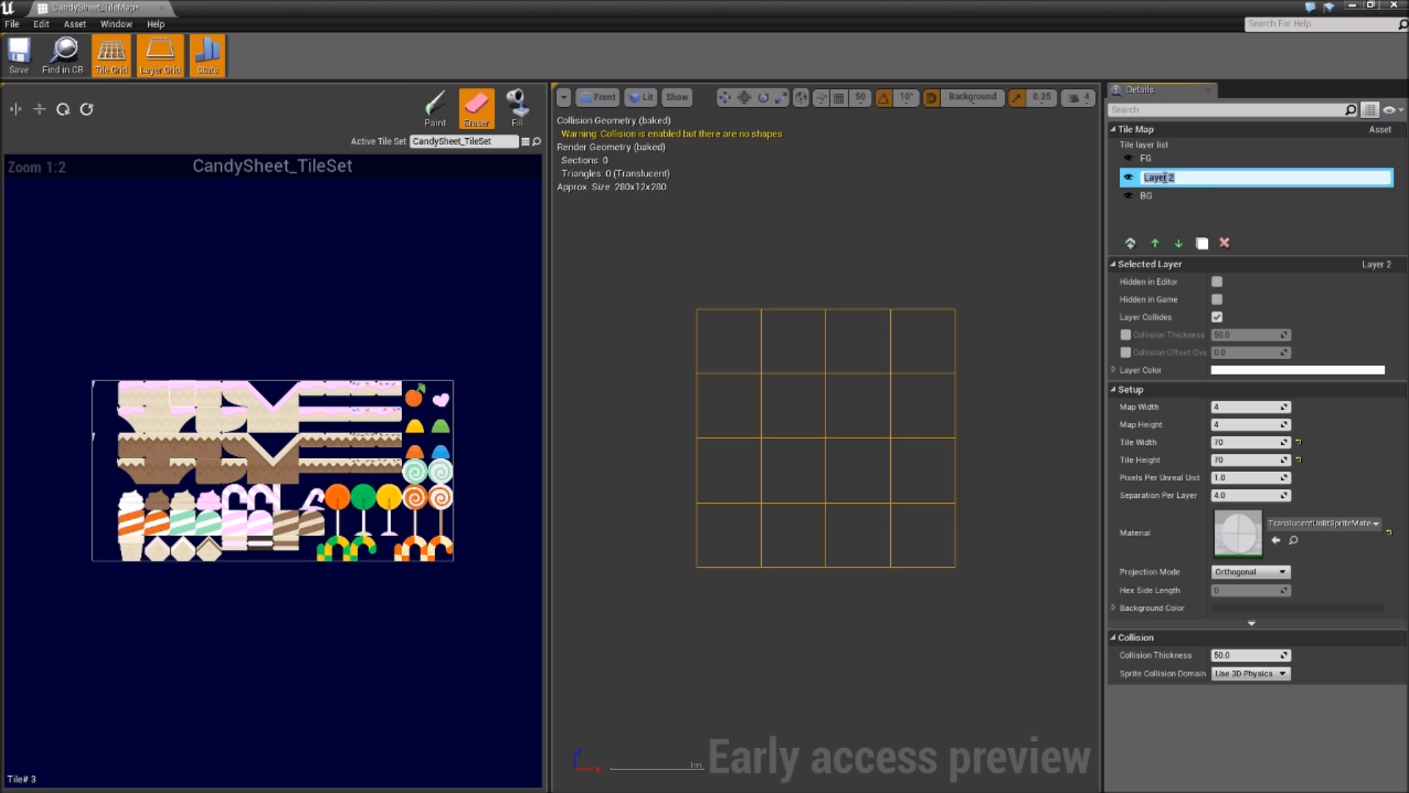
type("Ground")
key("Return")
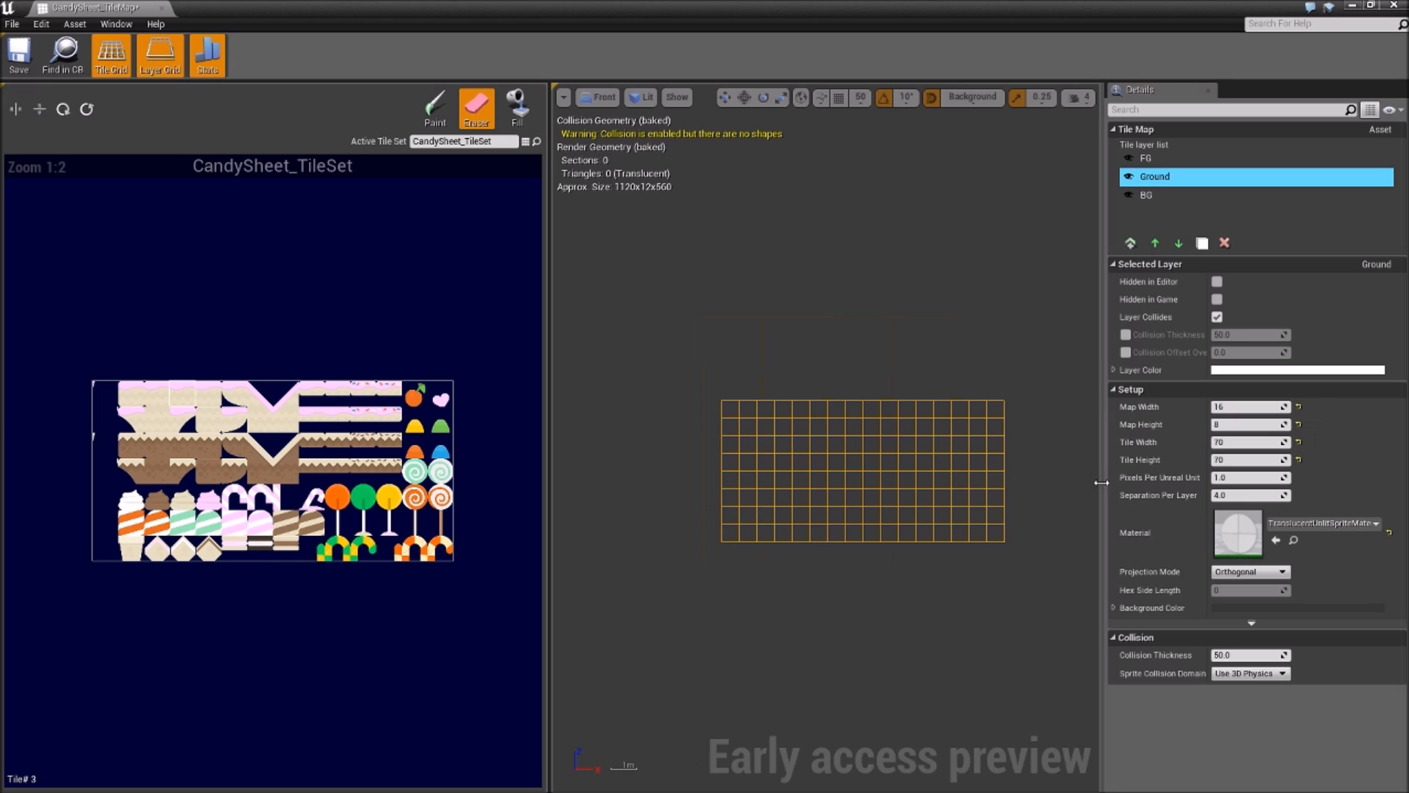
Set the map width to 16, the map height to 8 and the separation per layer to 10
scroll(954, 478, "up", 2)
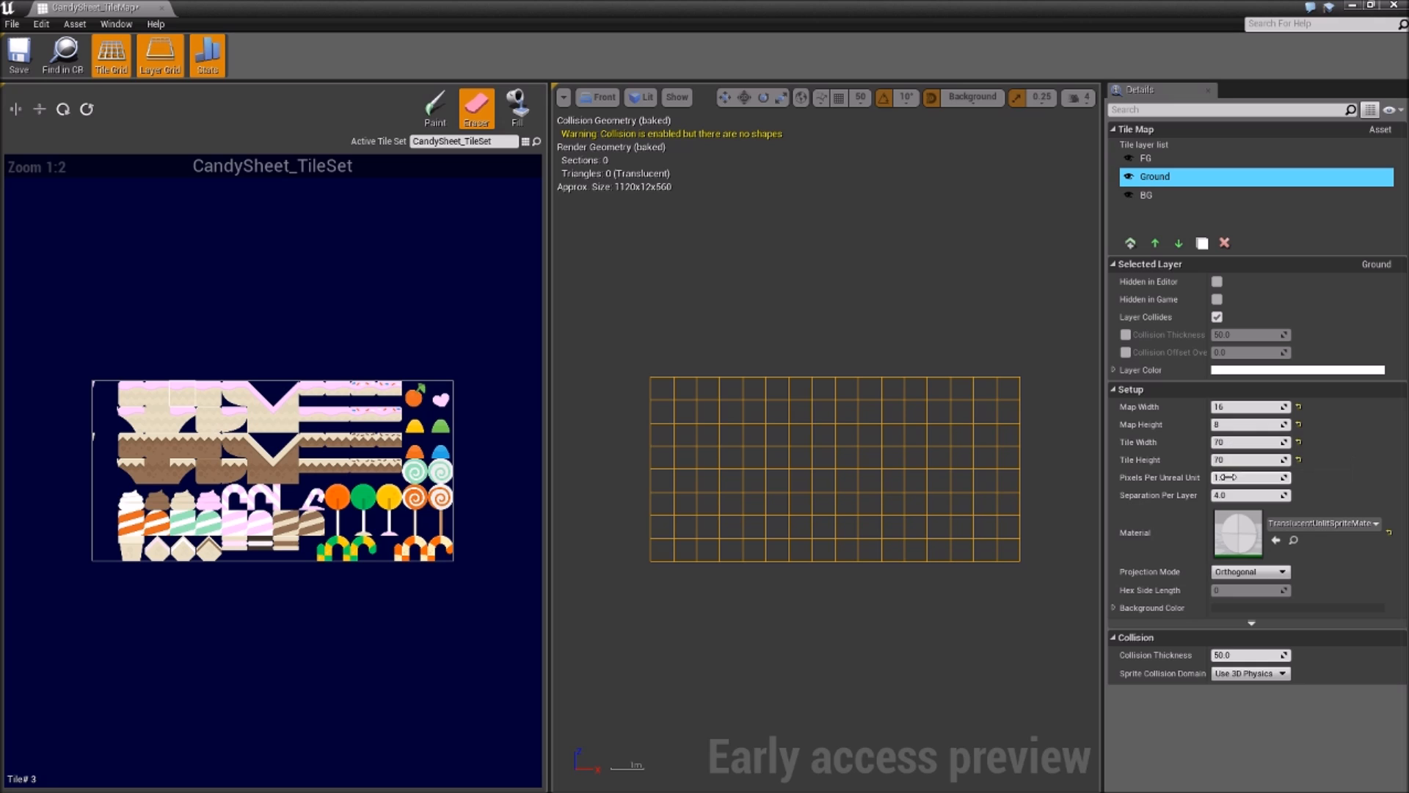
left_click(1251, 494)
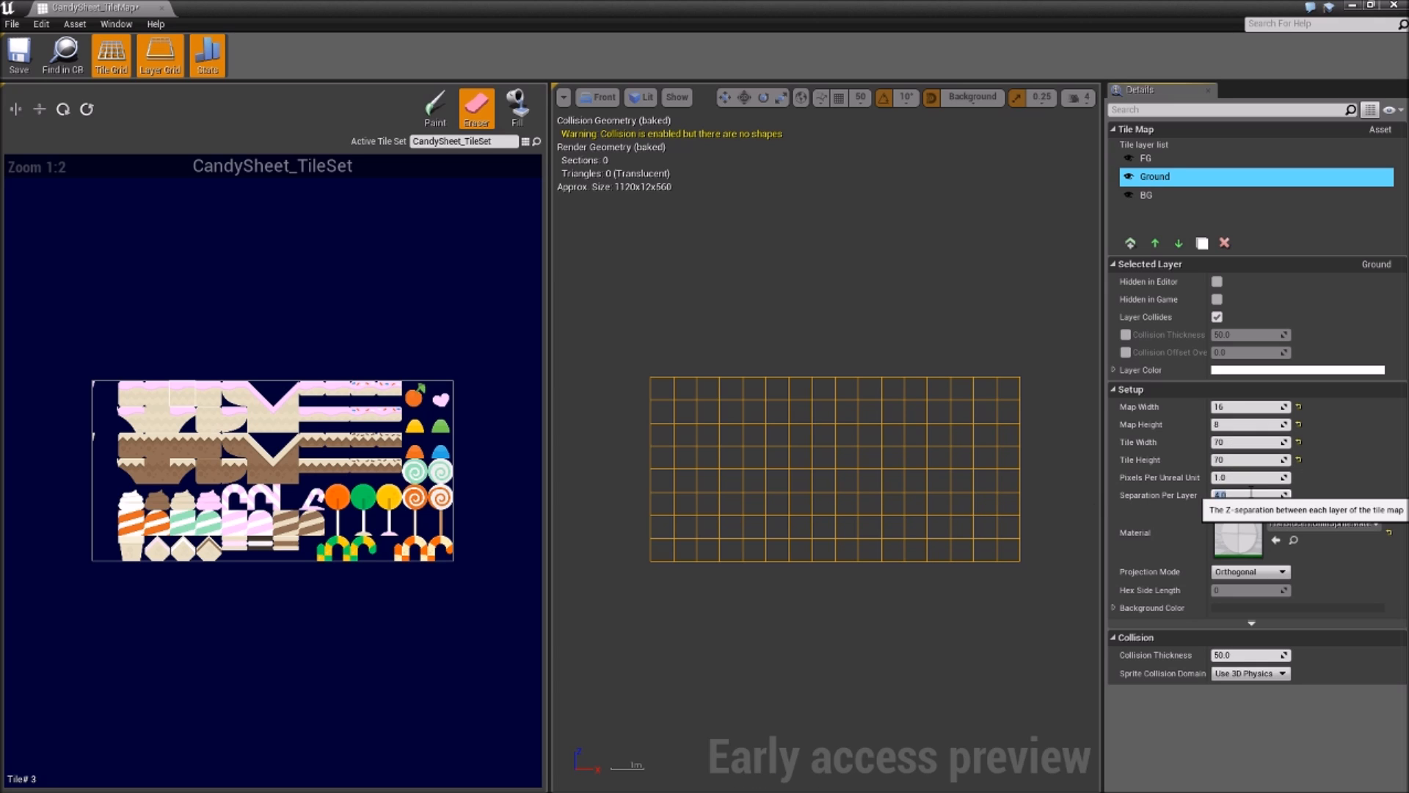
key("Return")
scroll(832, 294, "up", 2)
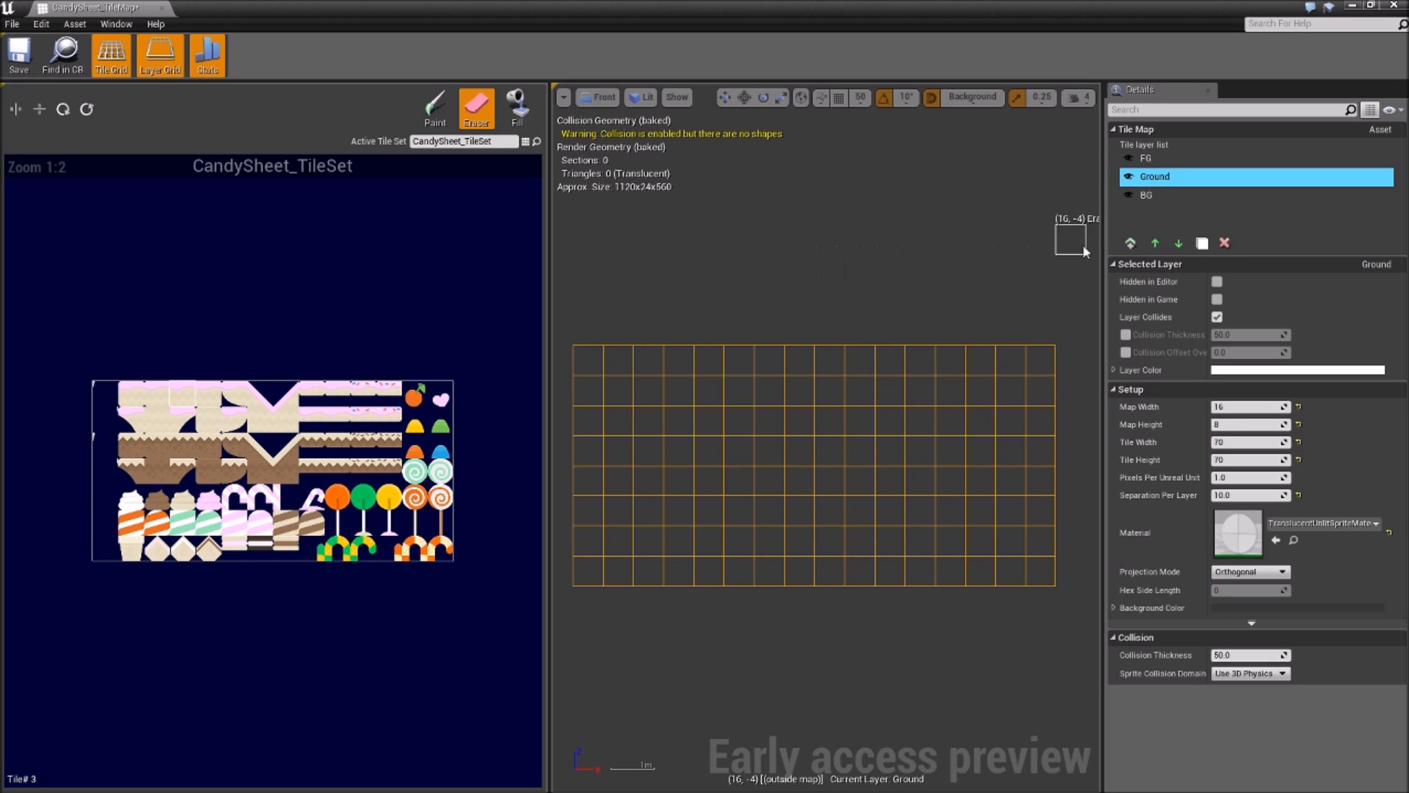
Paint fifteen pink-frosted ground tiles along the bottom row of the Ground layer, starting from the first column
left_click(170, 399)
left_click(588, 571)
left_click_drag(618, 571, 981, 571)
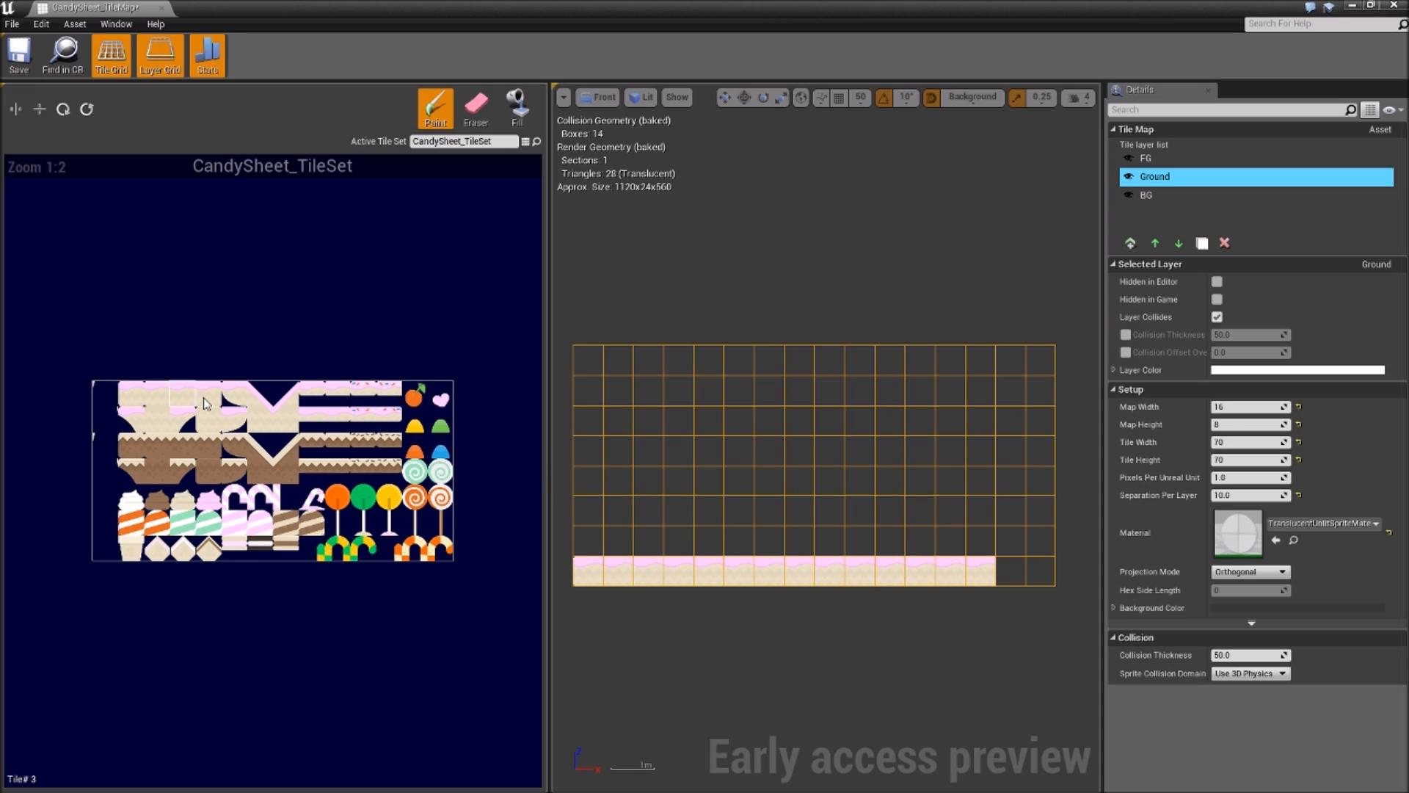
left_click(1011, 571)
Paint four pink-frosted slope tiles rising diagonally to the right above the middle of the ground row
left_click(286, 392)
left_click(769, 542)
left_click(800, 512)
left_click(829, 481)
left_click(853, 457)
Fill the area beneath the slope with three #21 slope-support tiles and plain cake tiles #16
left_click(281, 421)
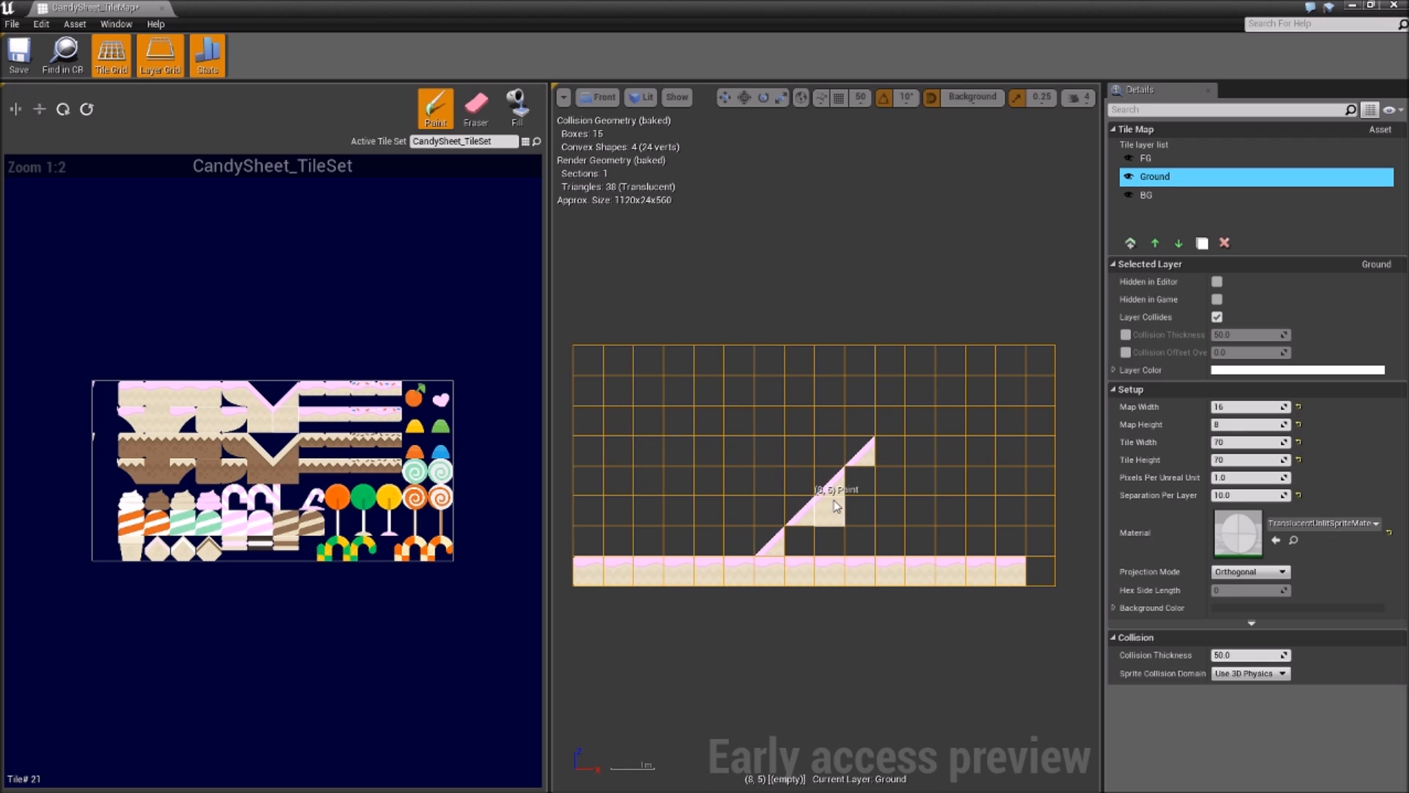
left_click(860, 481)
left_click(830, 511)
left_click(800, 540)
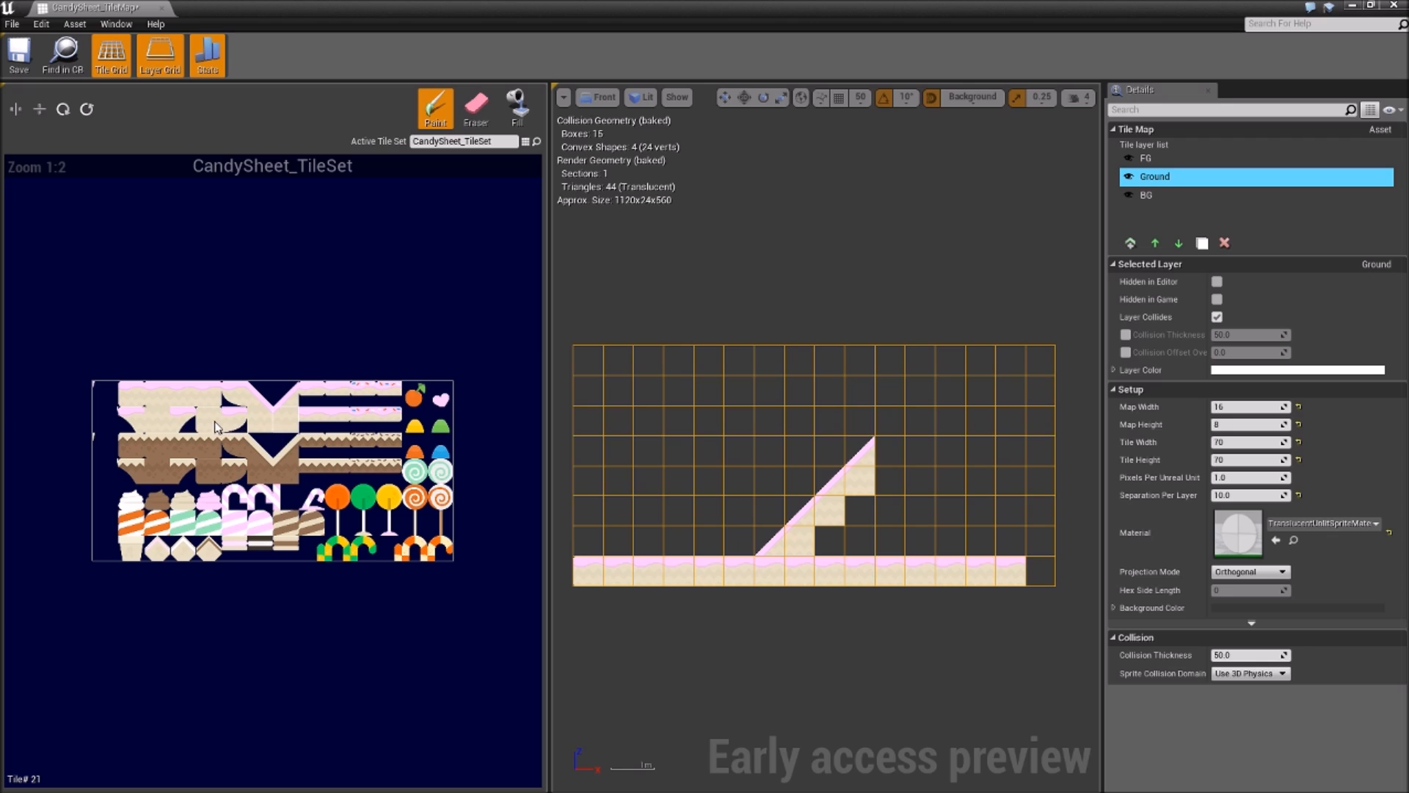
left_click(165, 421)
left_click(830, 540)
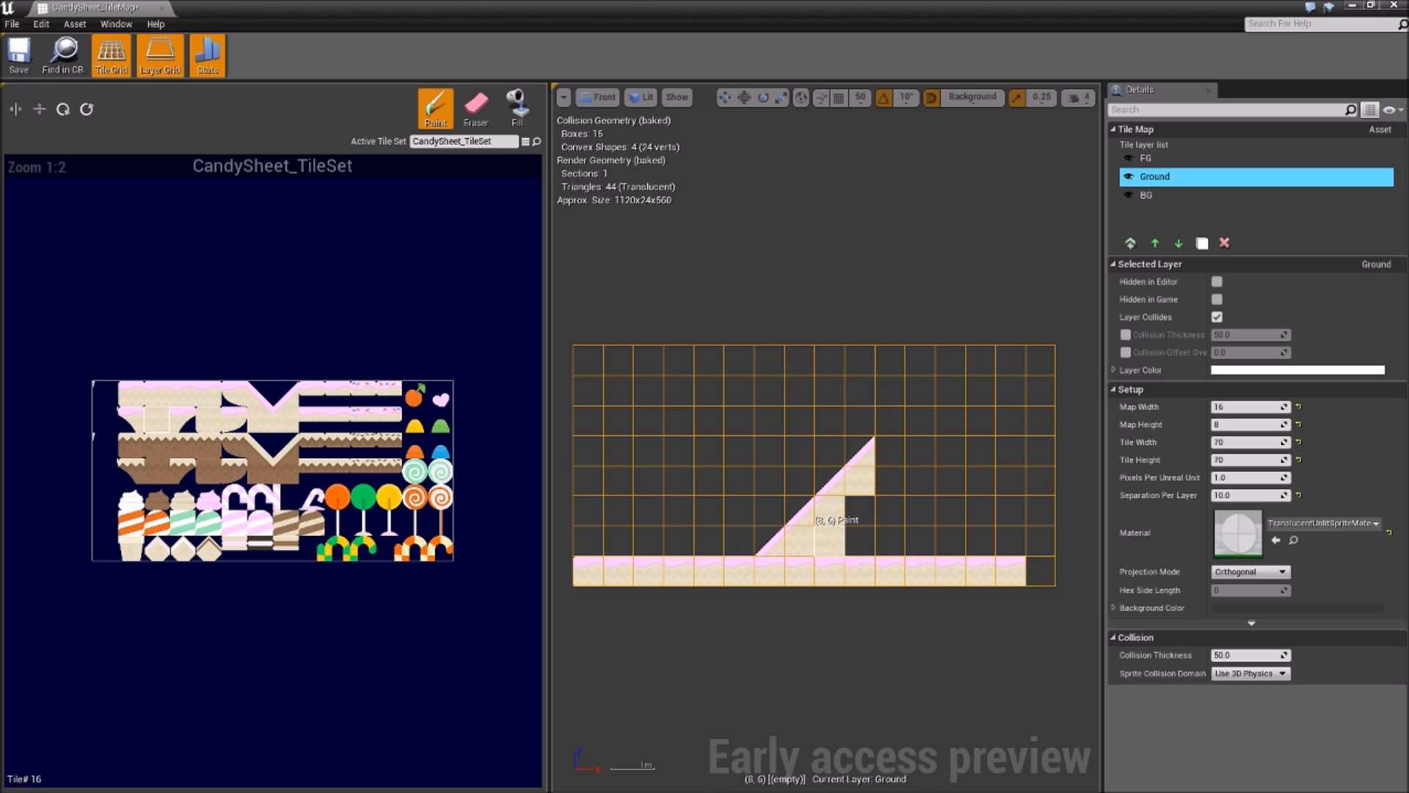
left_click(860, 511)
left_click(860, 541)
Cap the slope with one flat pink-frosted tile and fill the column below it with plain cake tile #16
left_click(208, 394)
left_click(890, 449)
left_click(157, 420)
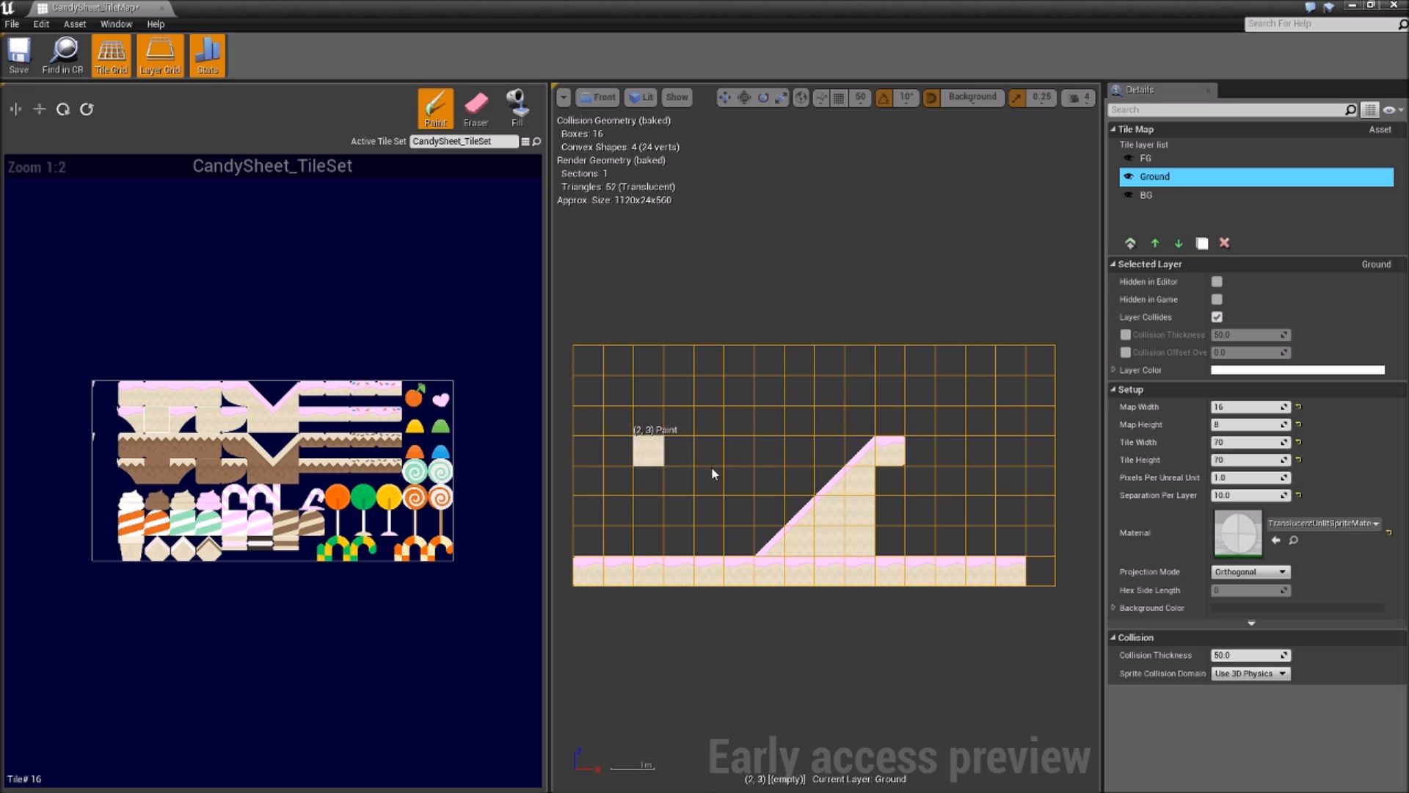
left_click_drag(890, 479, 893, 547)
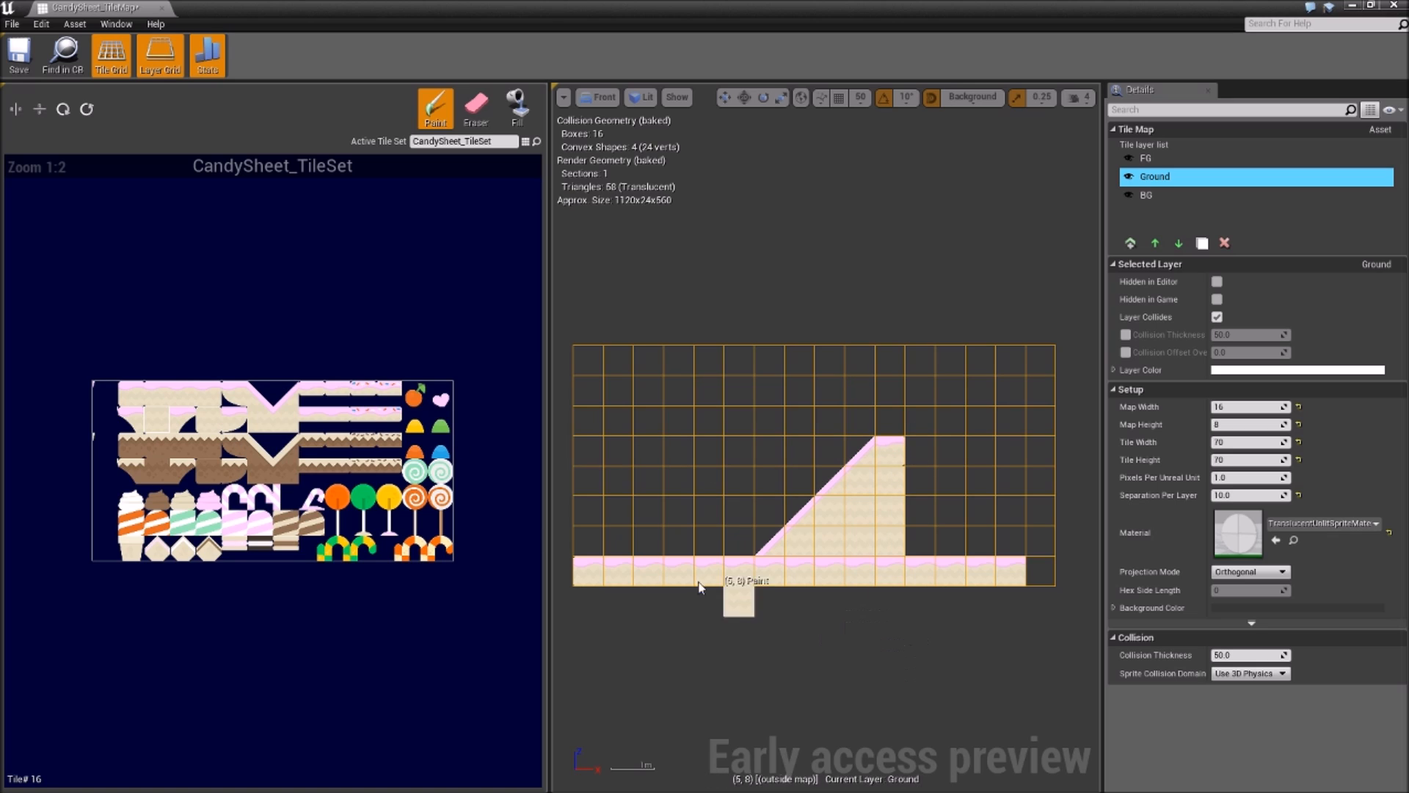
On the BG layer, paint two tall orange swirl lollipops and two green-and-yellow lollipop pairs, erasing the extra third swirl lollipop
left_click(1151, 196)
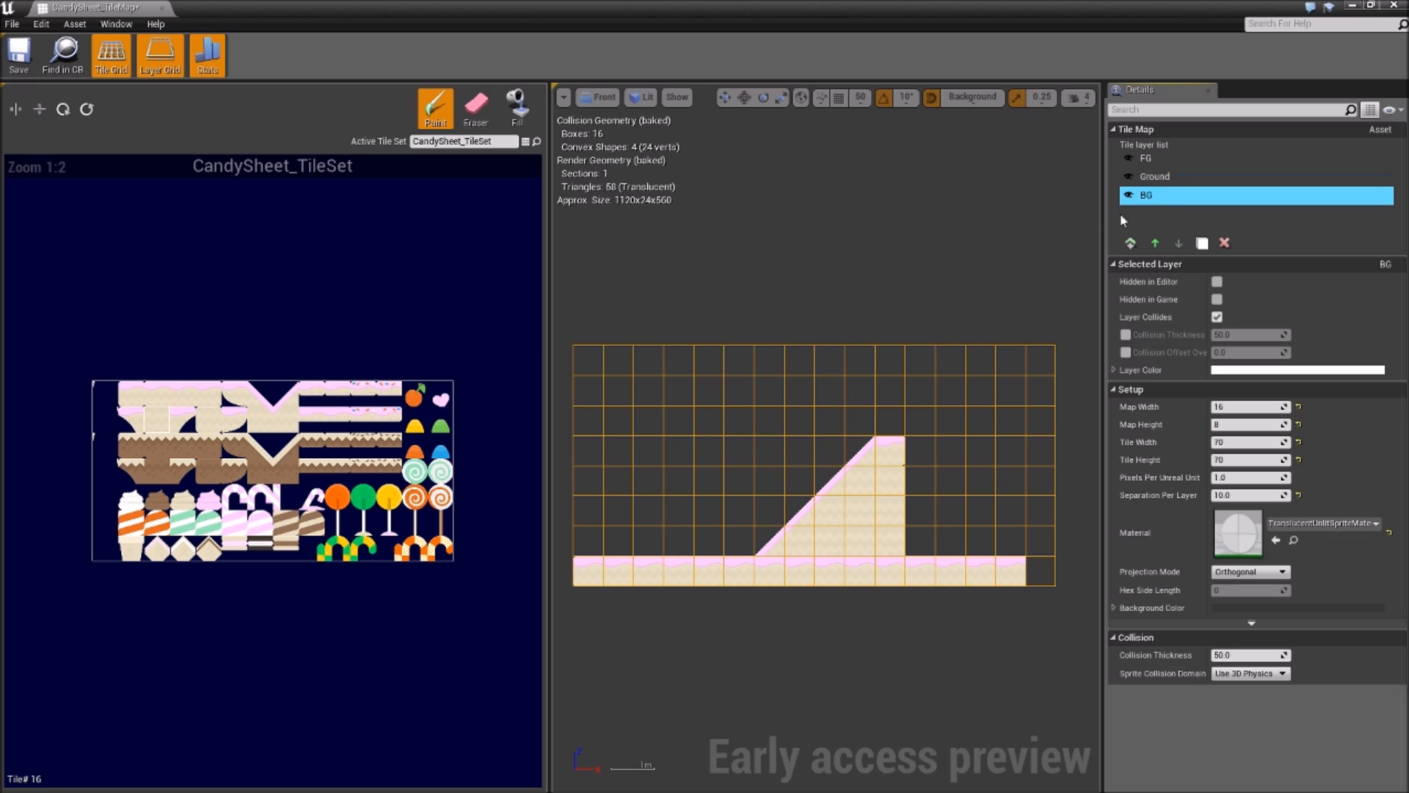
mouse_move(648, 511)
left_mouse_down()
mouse_move(648, 481)
mouse_move(709, 420)
left_mouse_up()
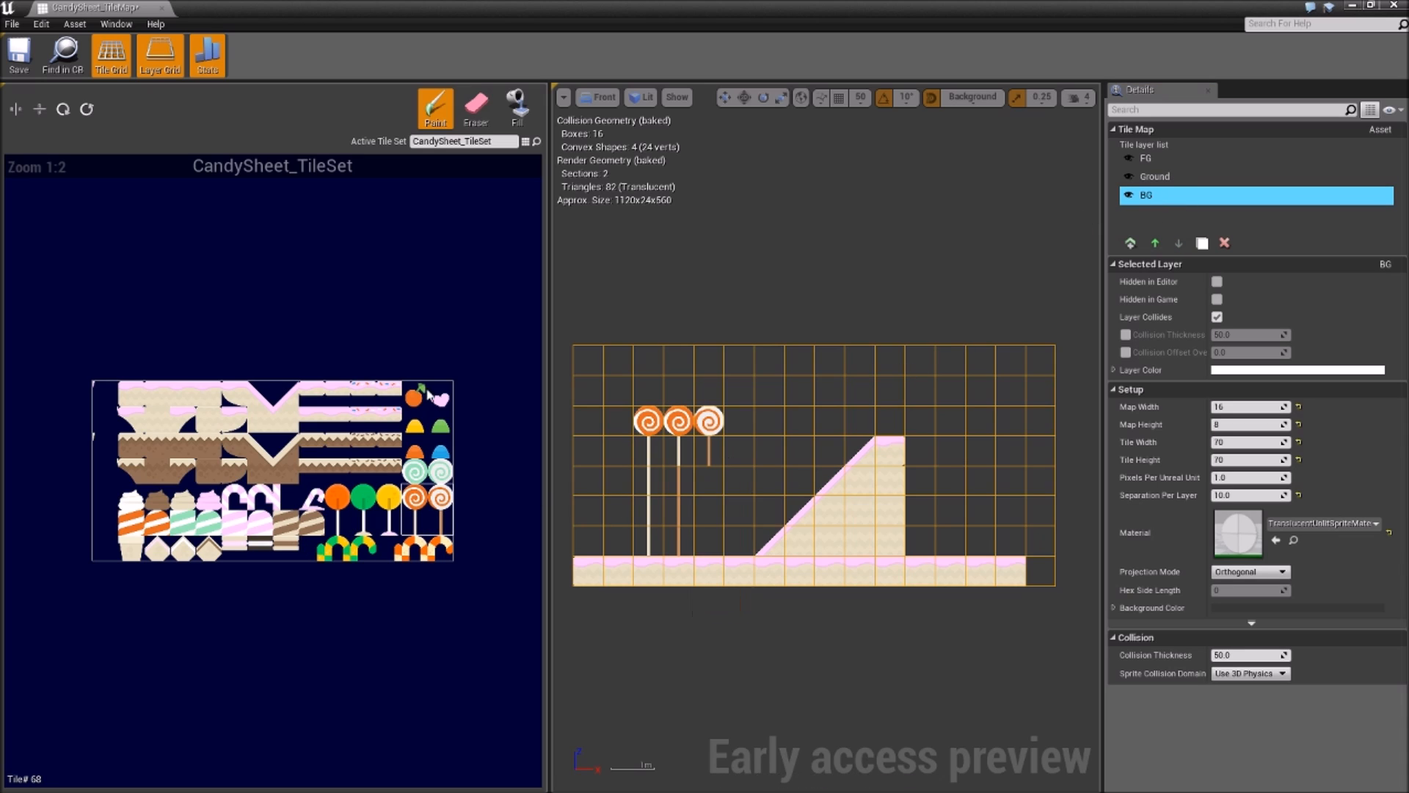
left_click(476, 108)
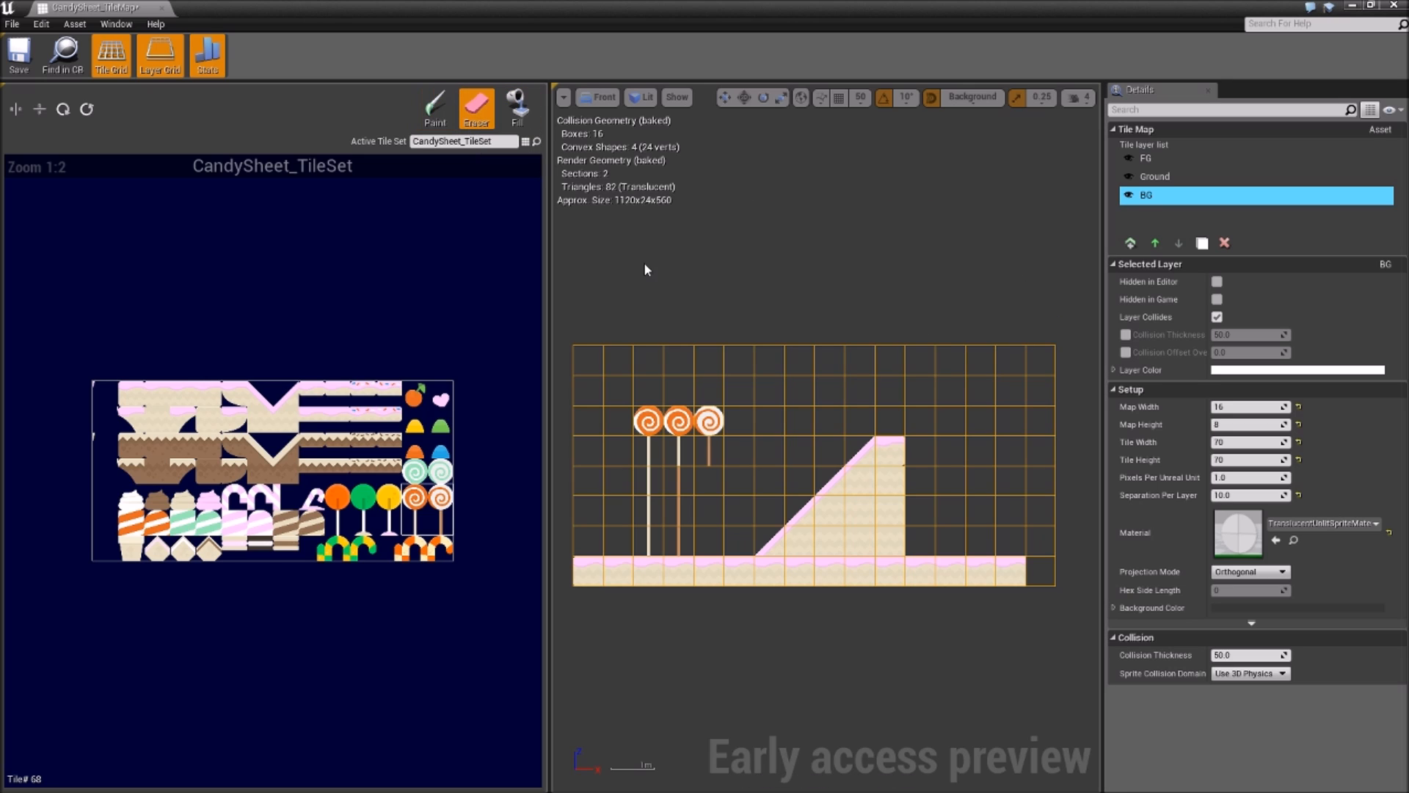
left_click_drag(722, 428, 709, 451)
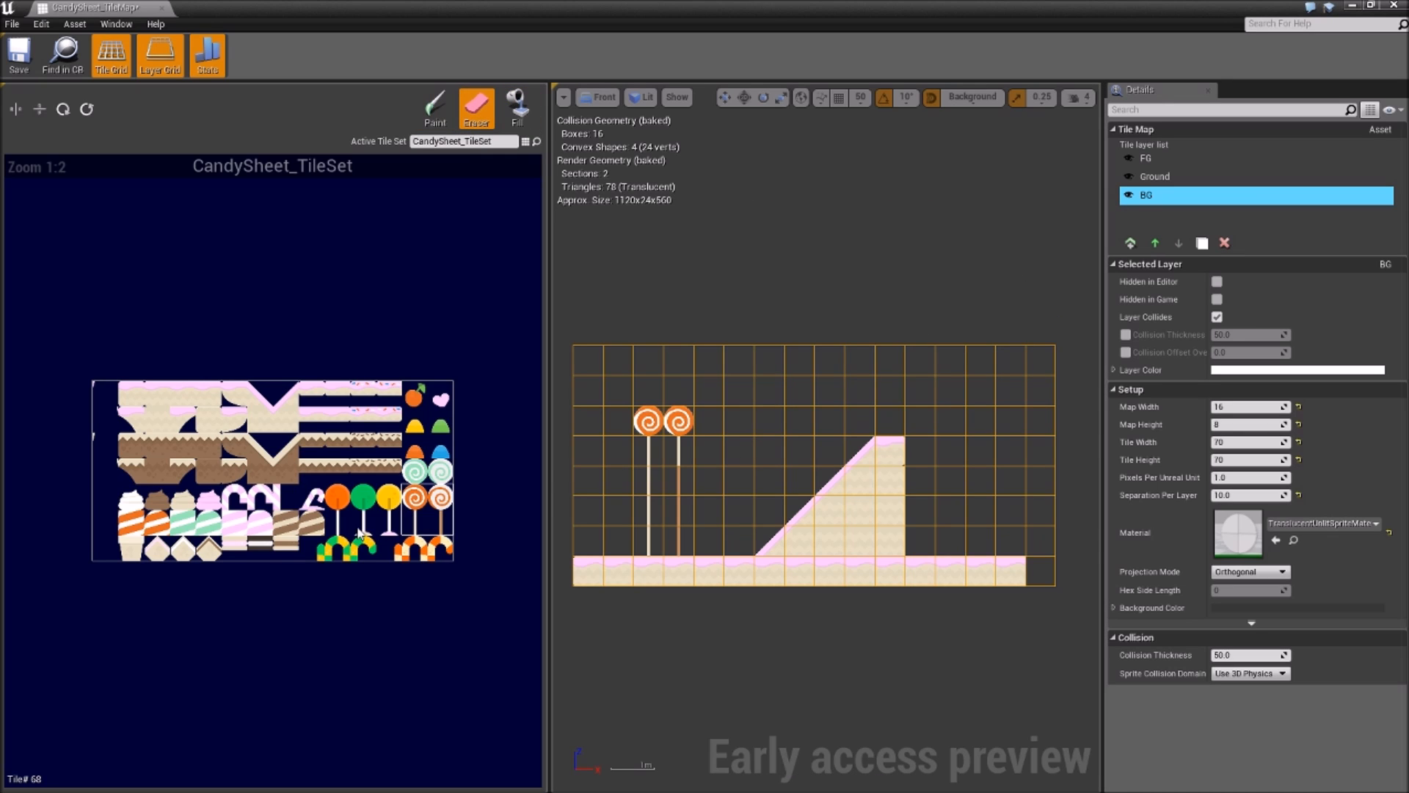
left_click_drag(360, 534, 393, 491)
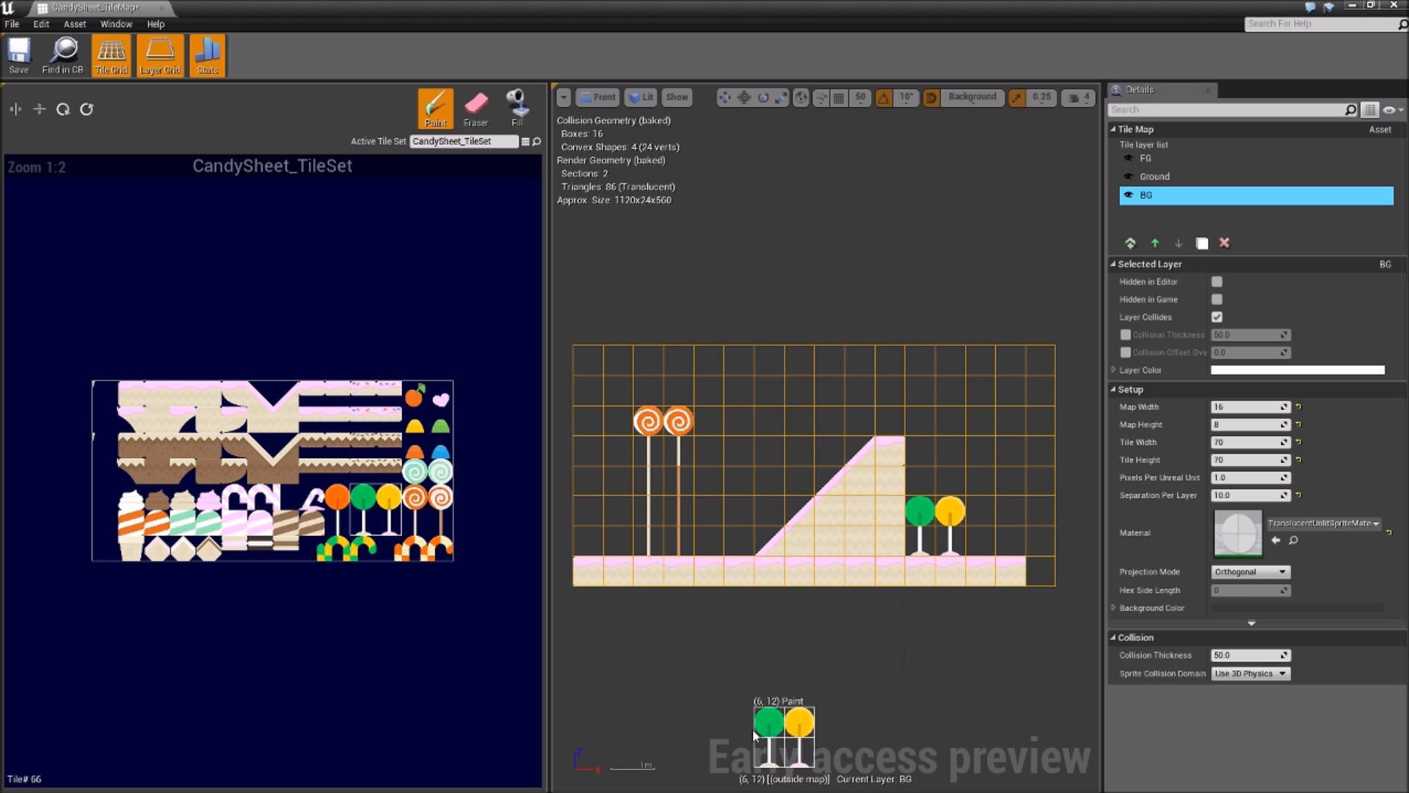
left_click(770, 511)
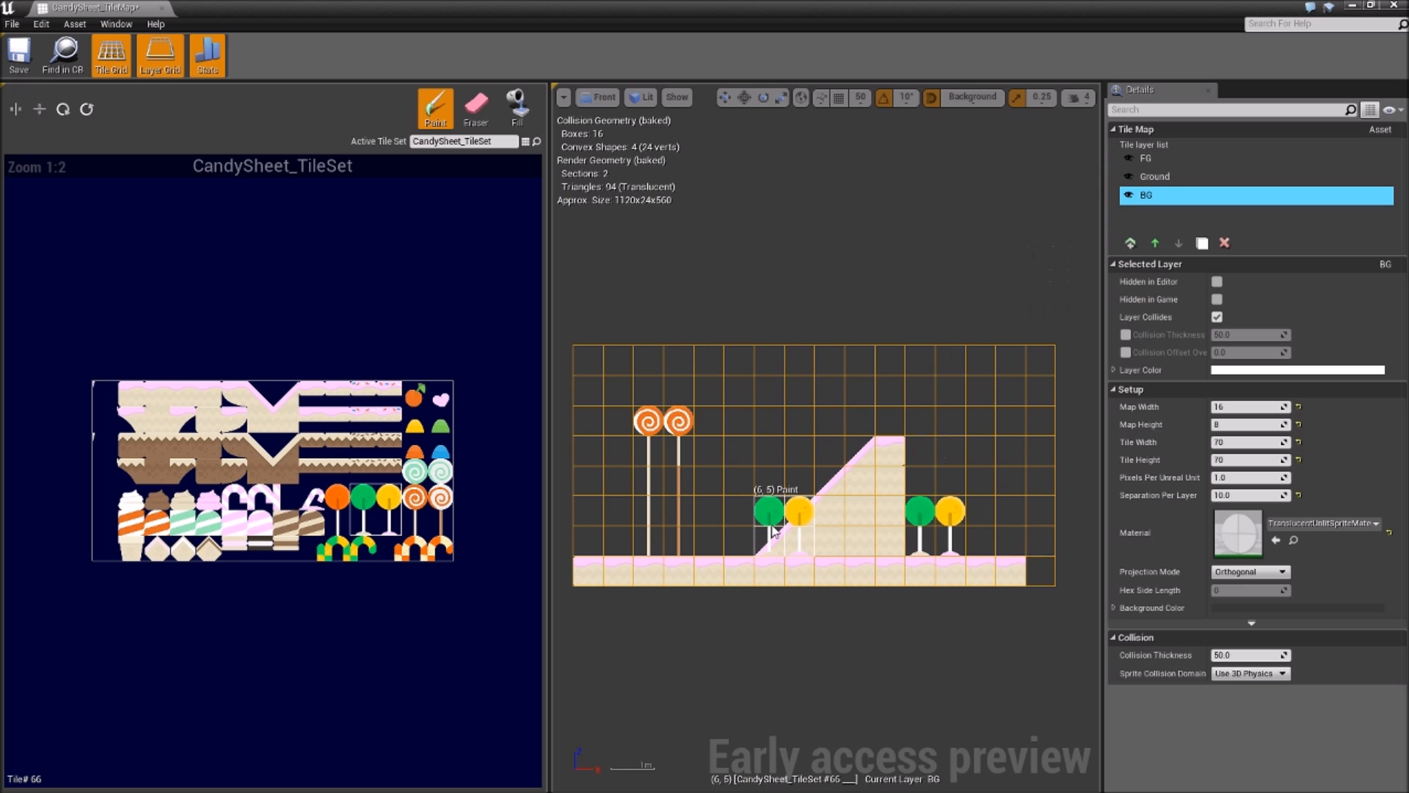
On the FG layer, paint a tall chocolate-striped pillar topped with white cream and a shorter one with pink topping over the slope
left_click(1163, 159)
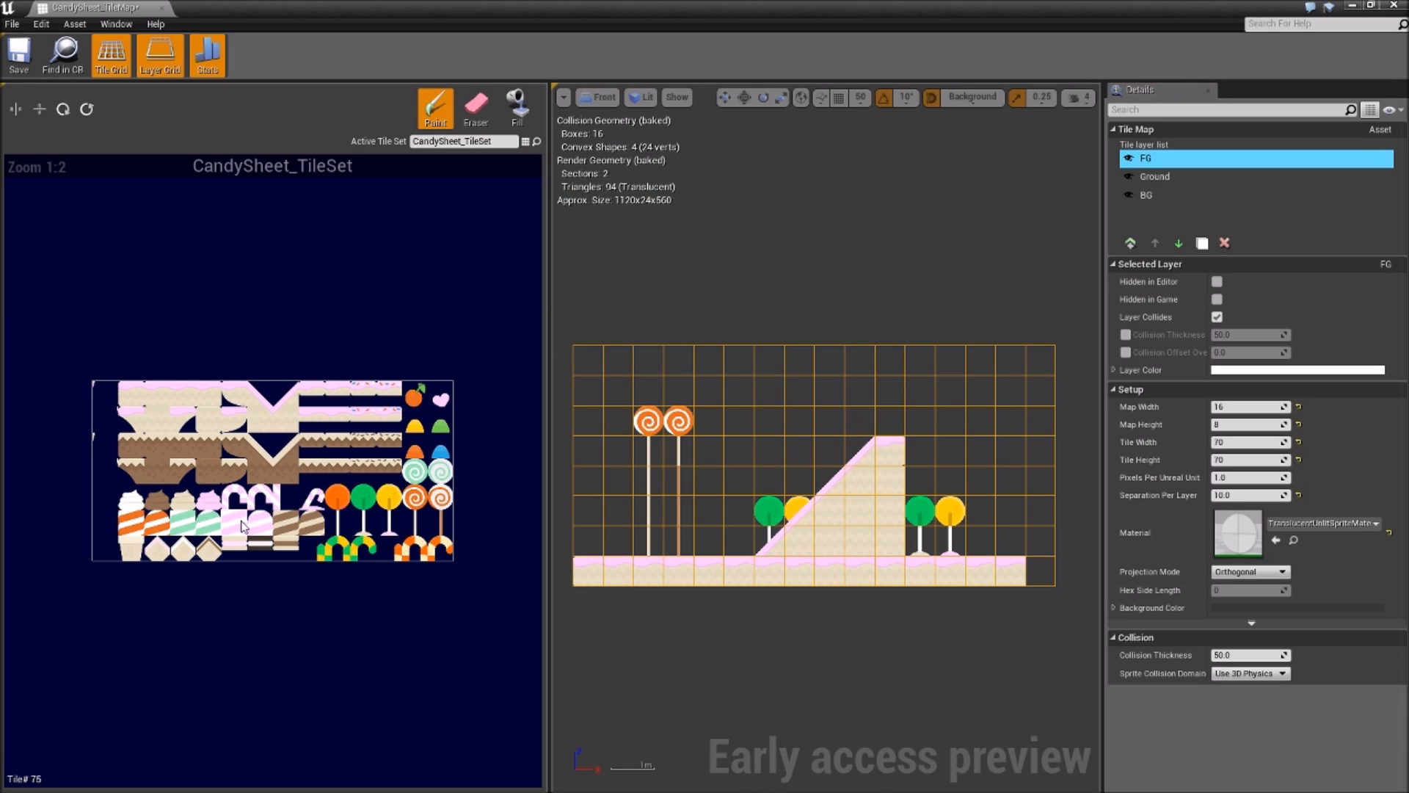
mouse_move(828, 541)
left_mouse_down()
mouse_move(859, 540)
mouse_move(830, 455)
mouse_move(860, 494)
left_mouse_up()
left_click(861, 510)
left_click(175, 504)
left_click(206, 505)
left_click(865, 477)
left_click(132, 504)
left_click(829, 392)
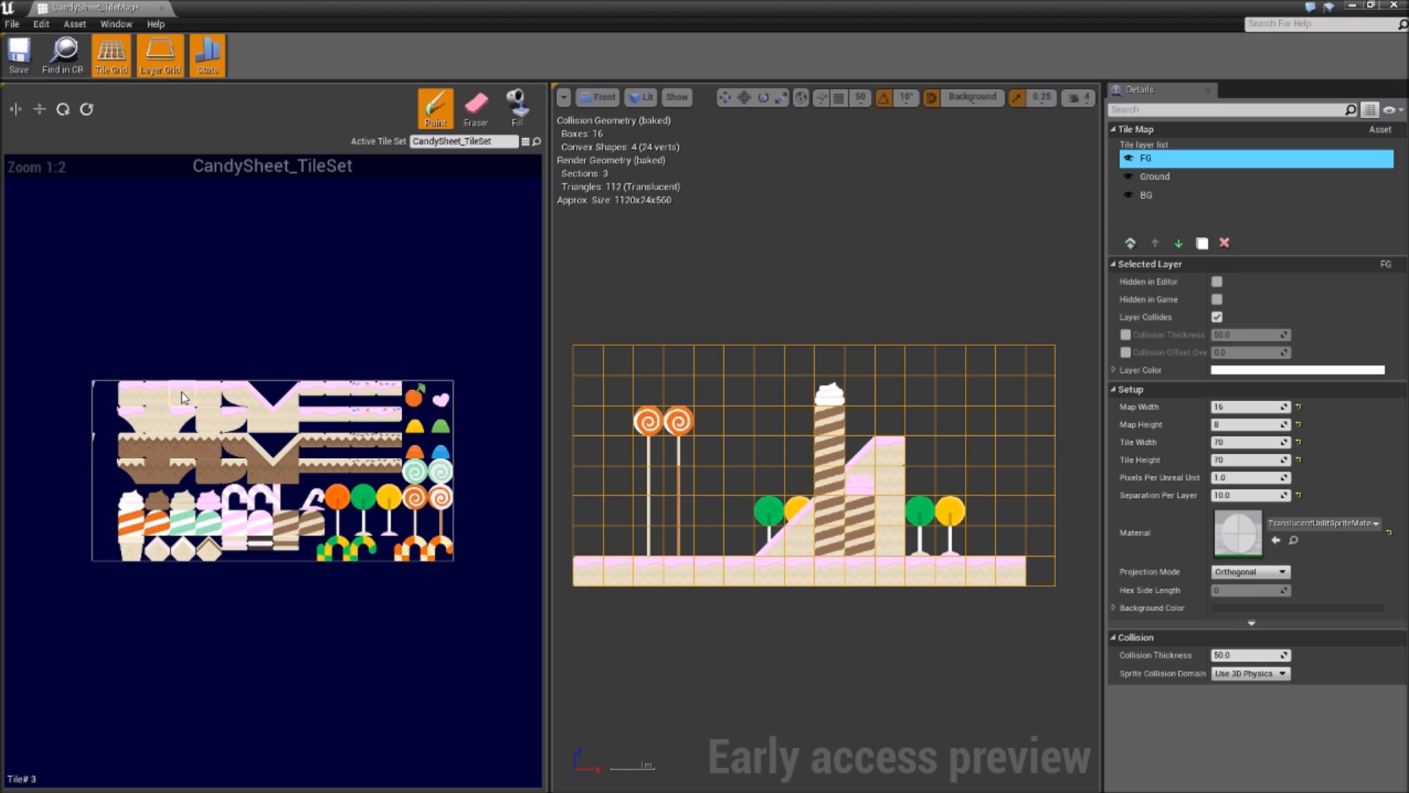
Add two floating three-tile pink-frosted platforms on the Ground layer, and save and close the tile map
left_click(1155, 177)
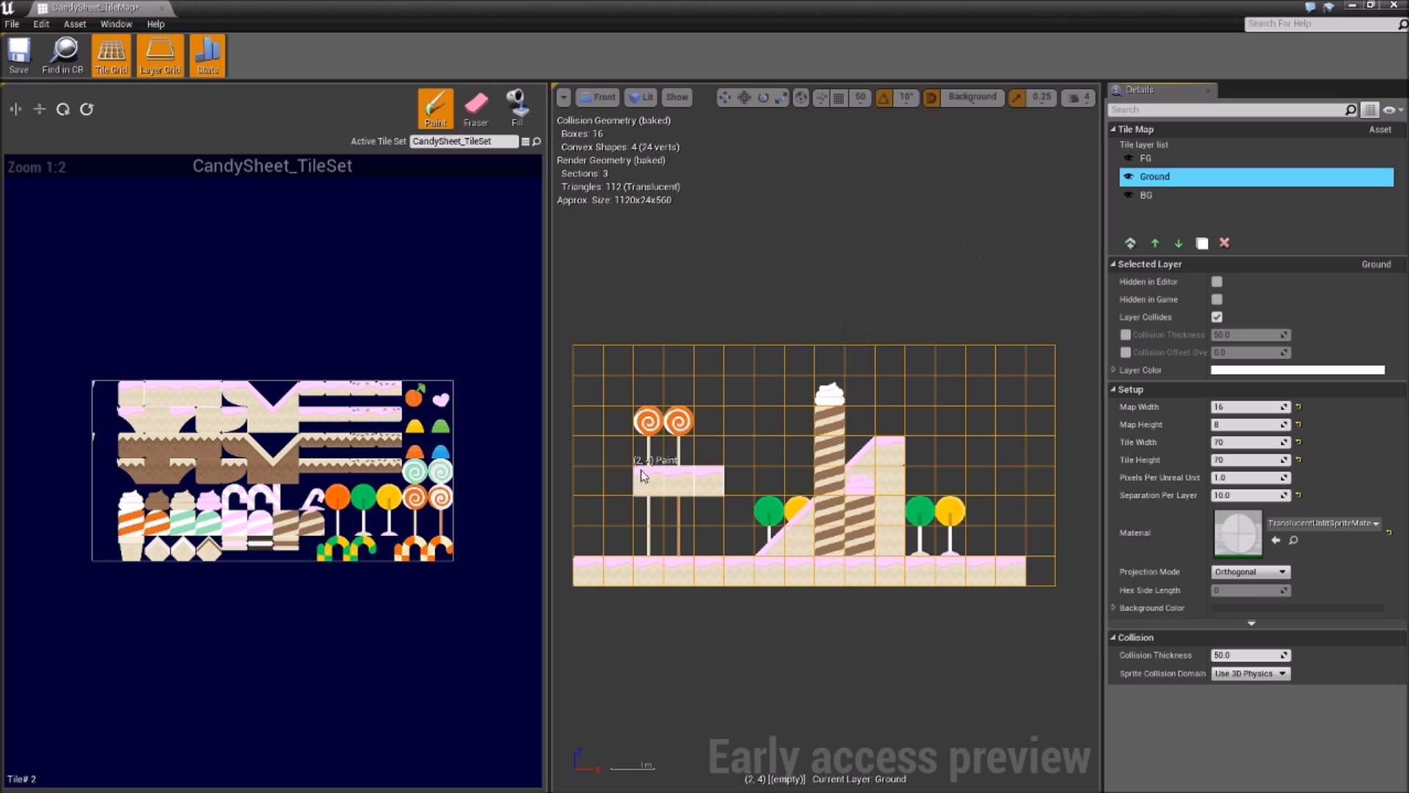
left_click(618, 450)
left_click(949, 389)
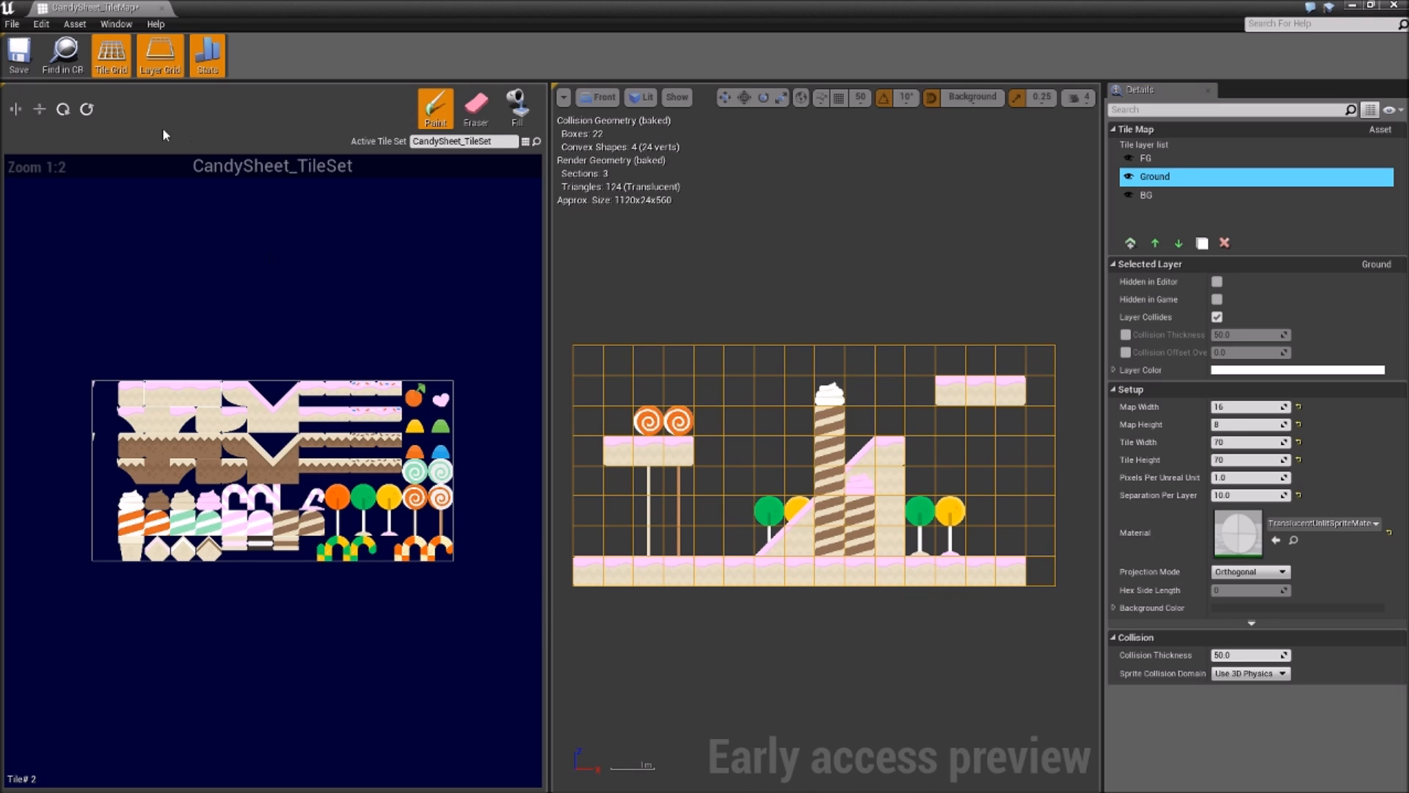
left_click(18, 53)
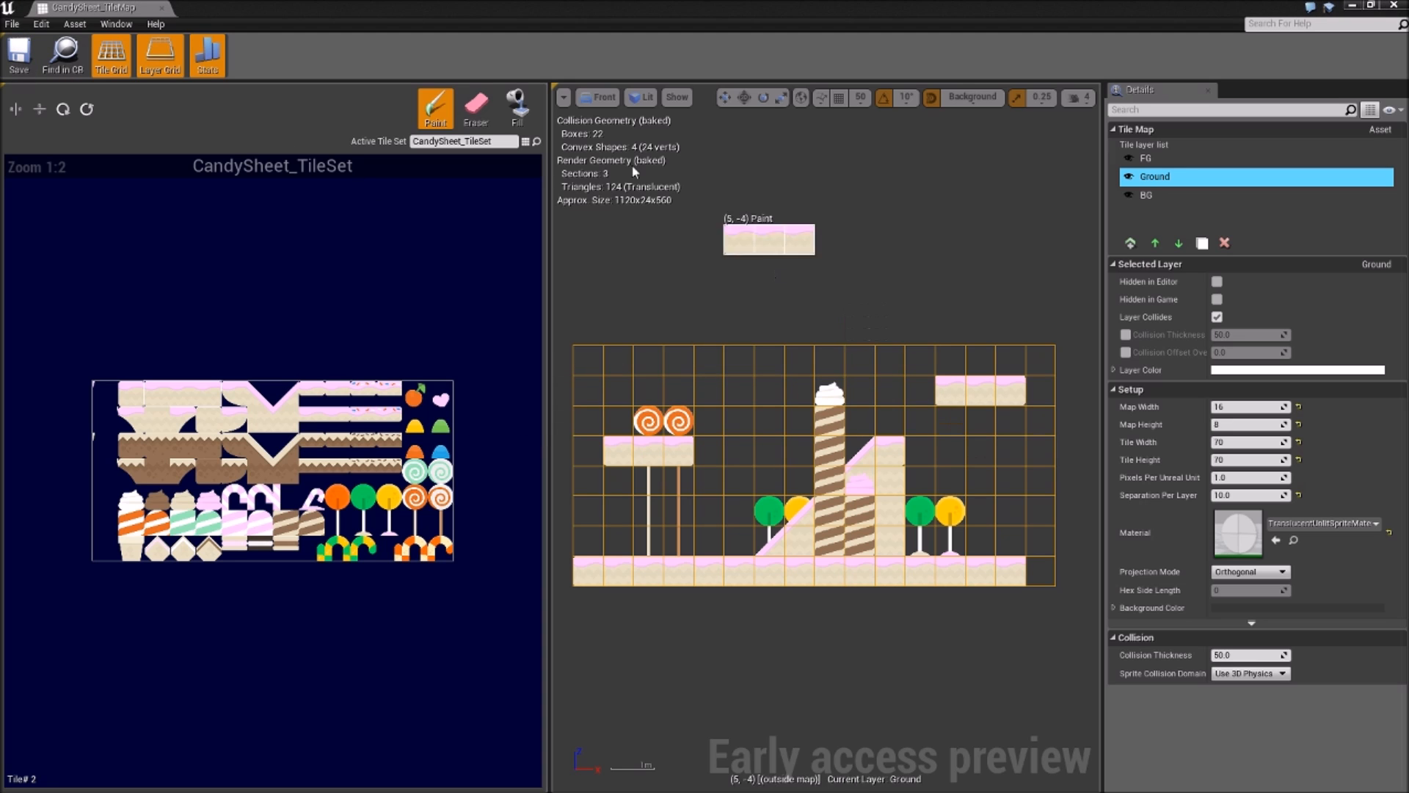
left_click(162, 8)
Set the Y location of CandySheet_TileMap in the level to 0
key("f")
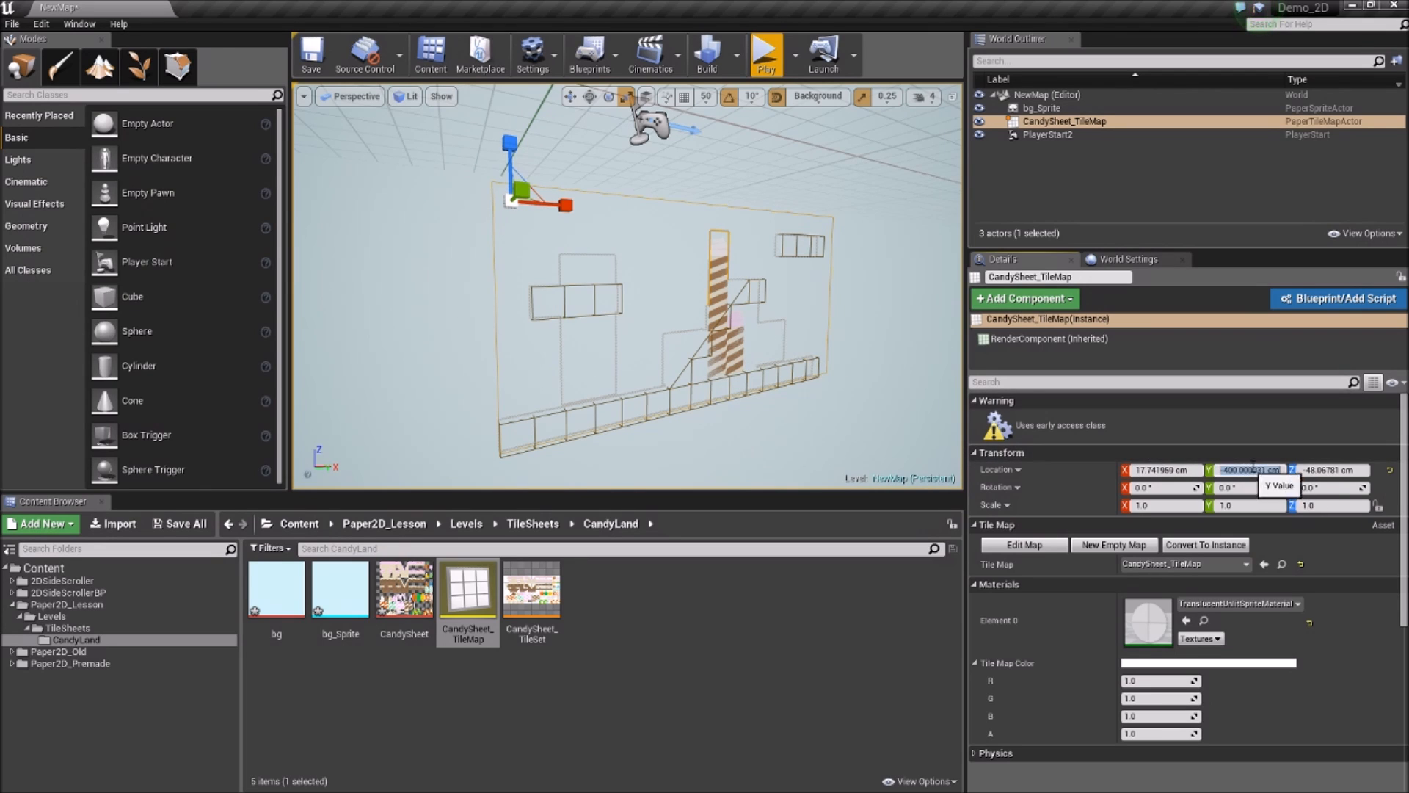
type("0")
key("Return")
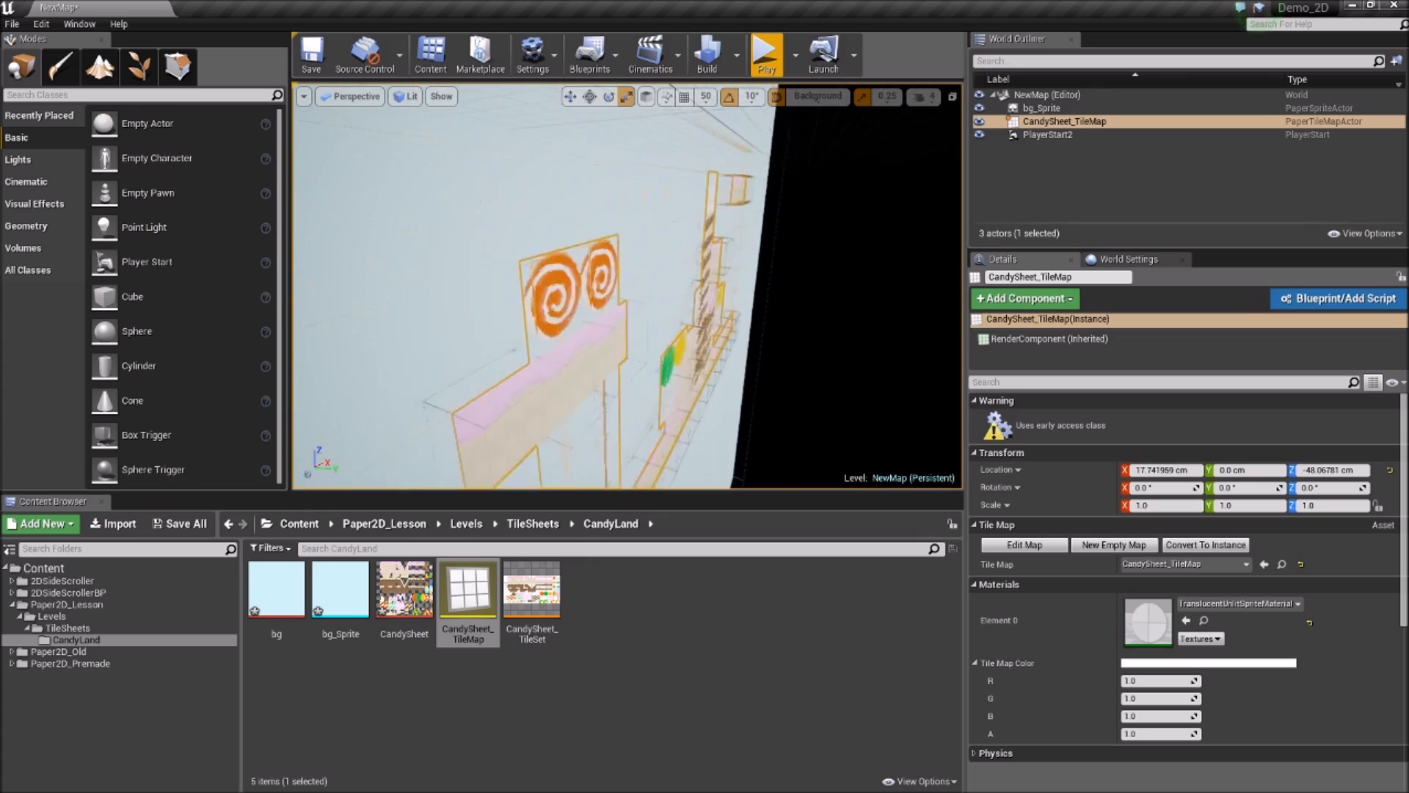
Check PlayerStart2's depth against the tile map's collision and set its Y location to -10
left_click(704, 176)
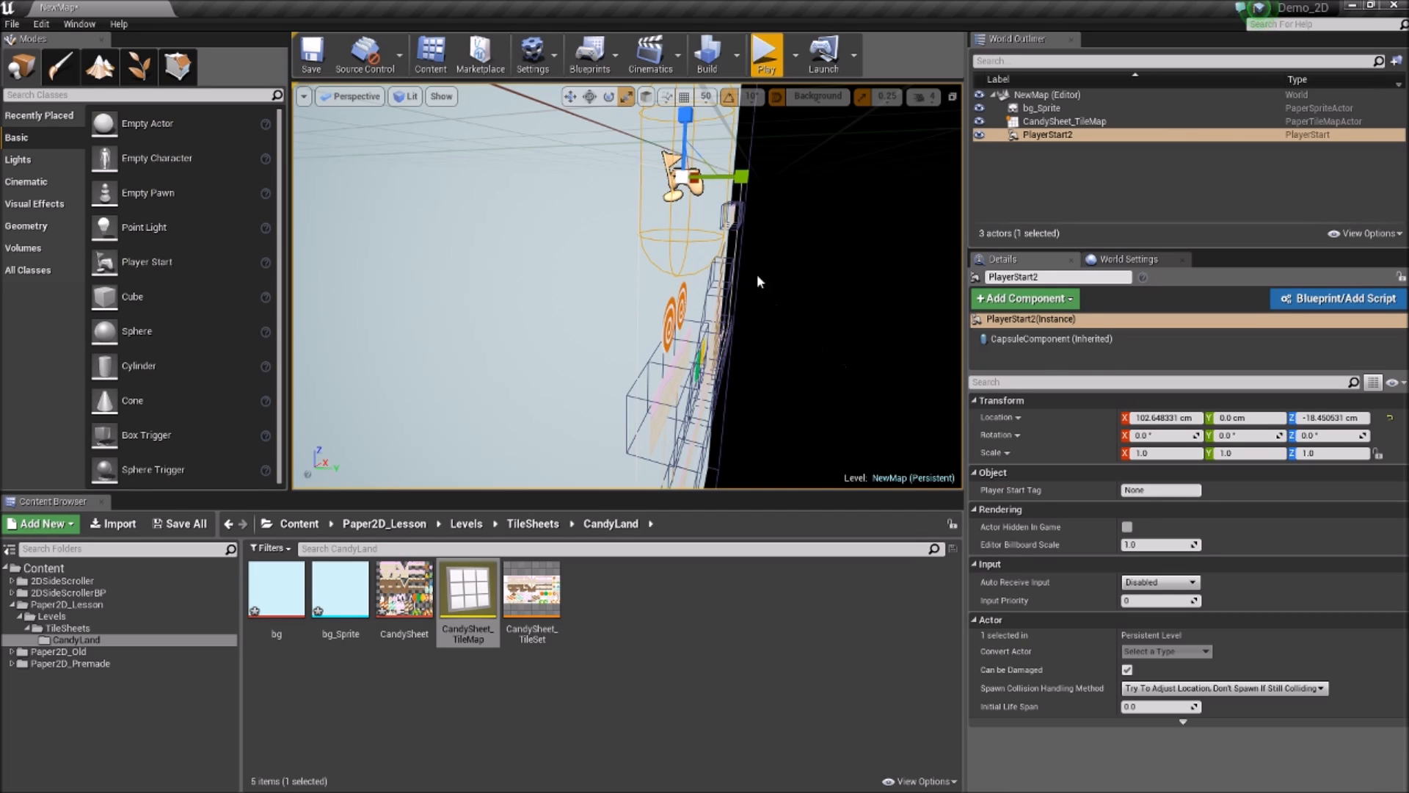
right_click_drag(591, 277, 590, 276)
left_click(590, 277)
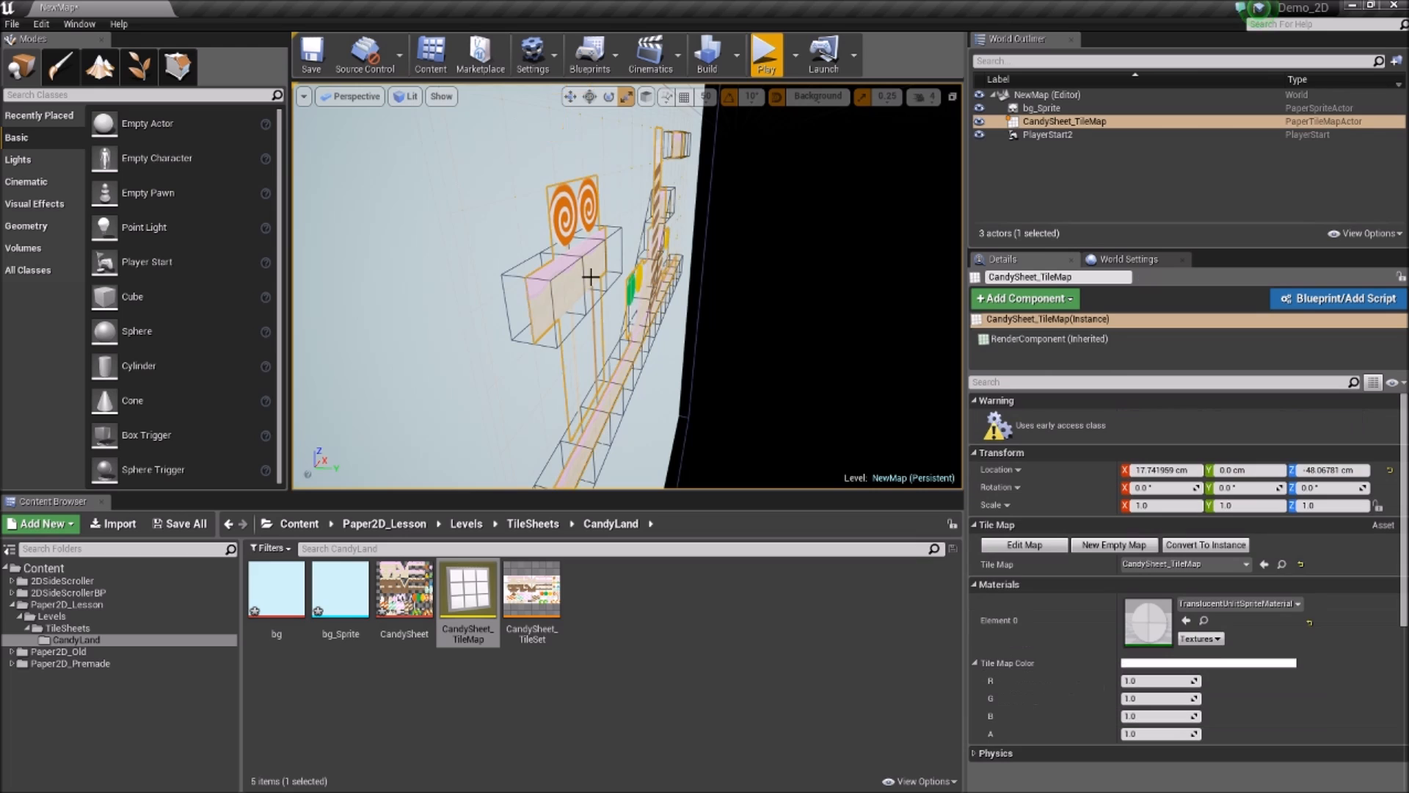
right_click_drag(599, 212, 599, 211)
right_click_drag(619, 143, 619, 144)
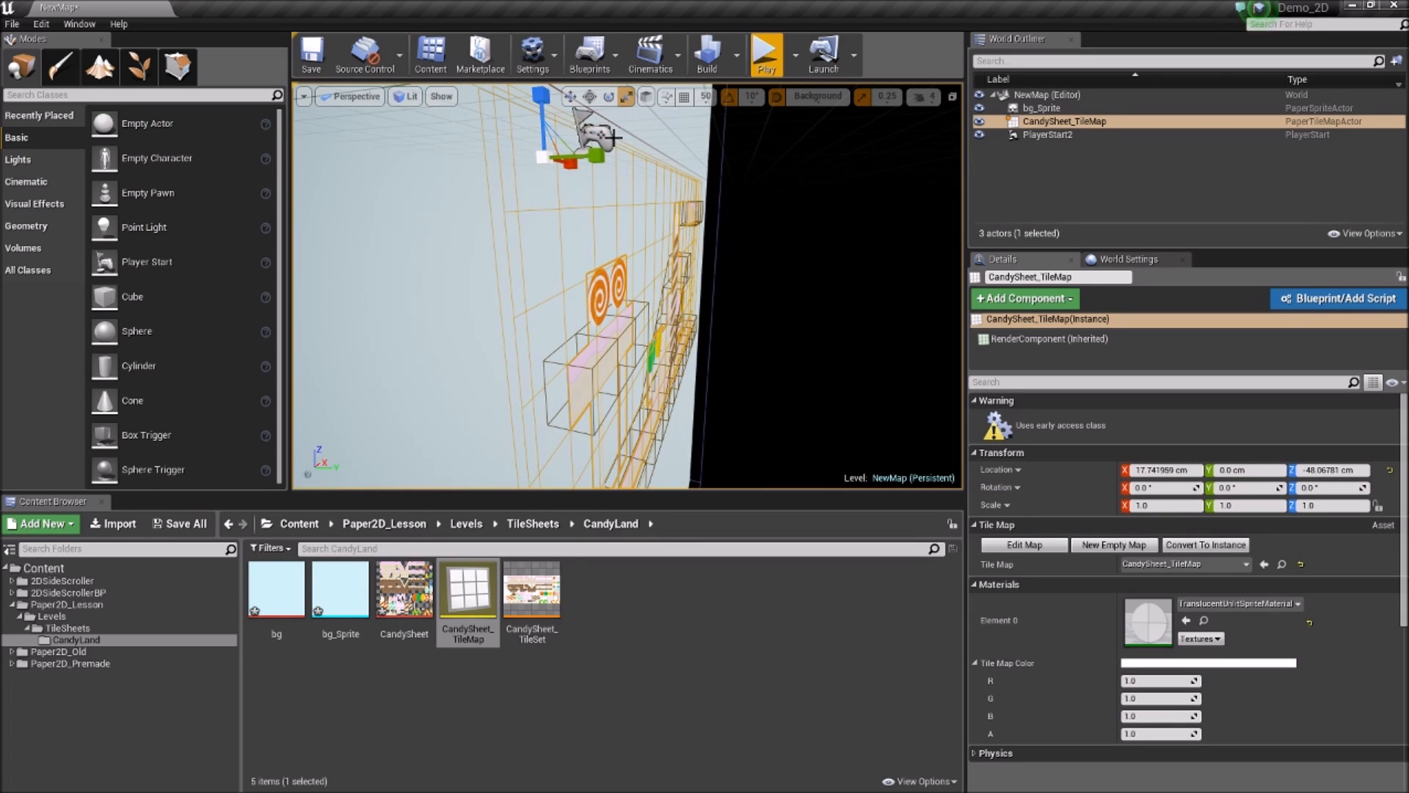
left_click(606, 135)
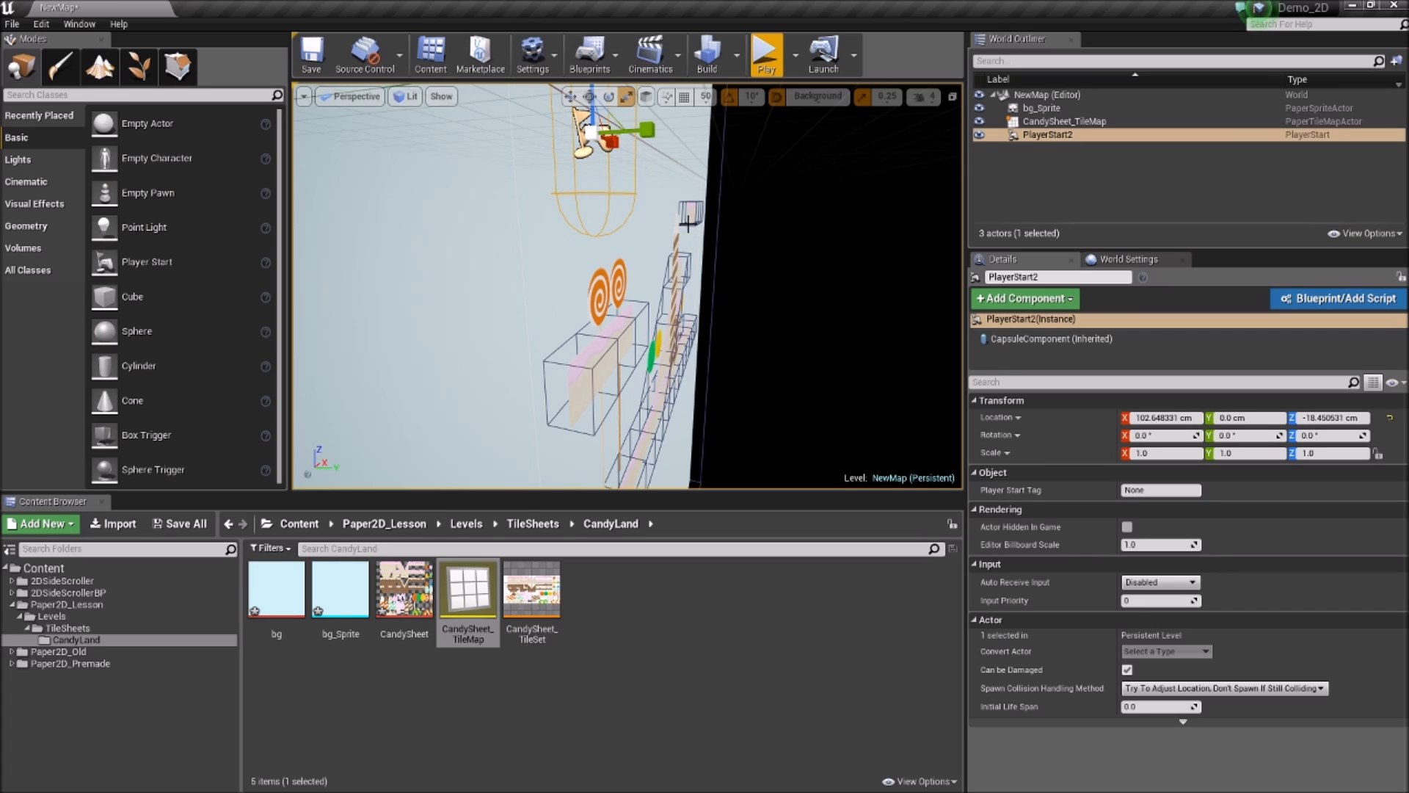
left_click(1254, 418)
type("-10")
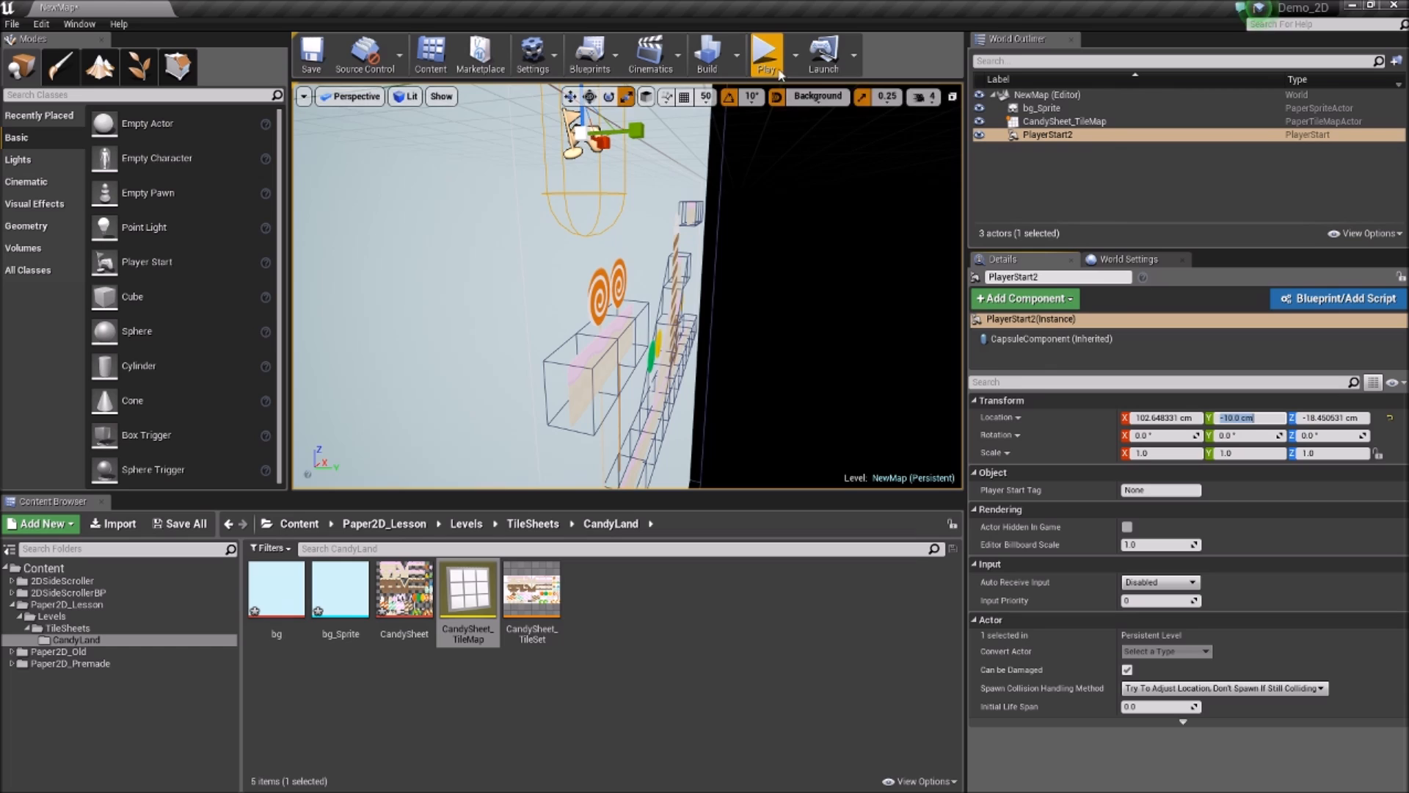
Play the level and test its collision by moving the character over the slope and jumping up to the floating platform beyond it
left_click(766, 55)
key("d")
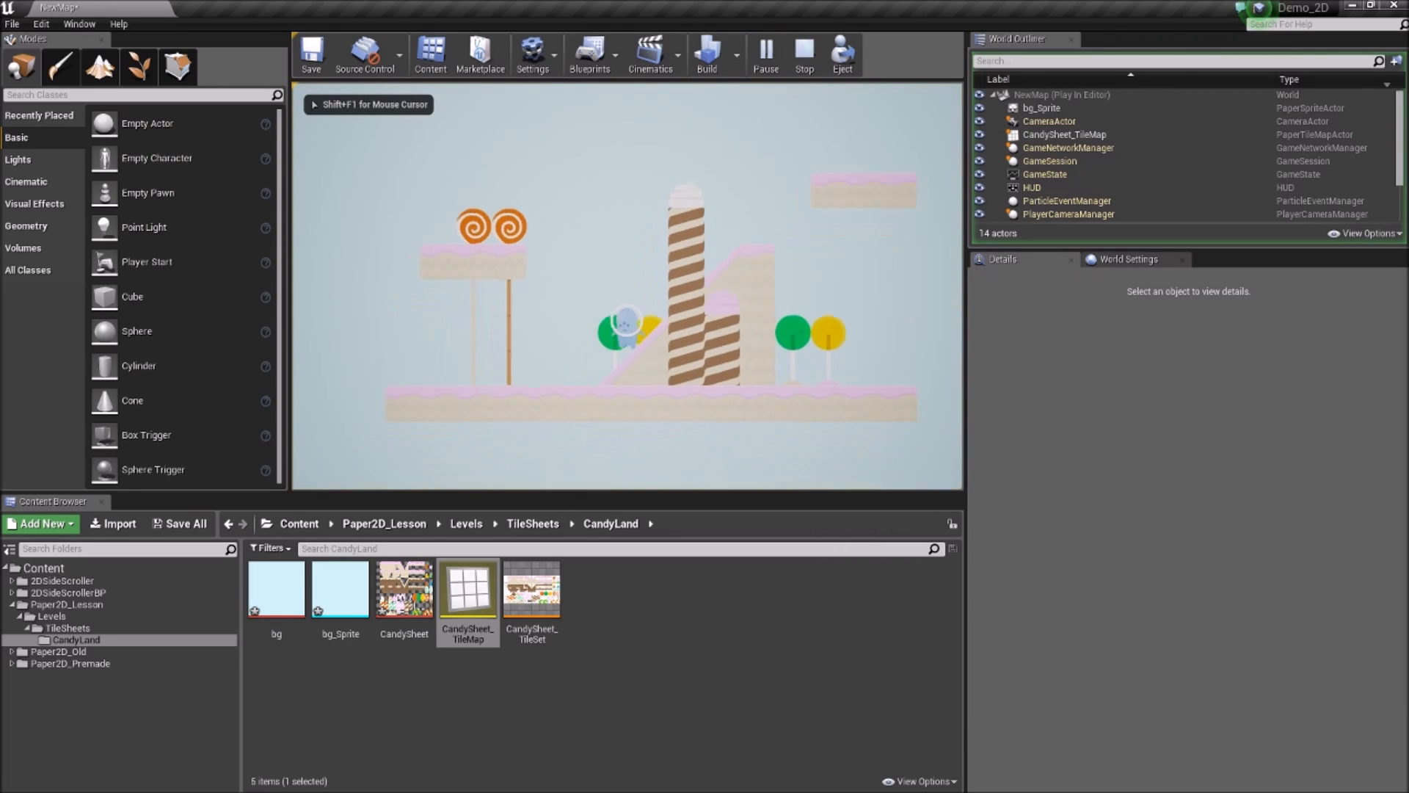
key("space")
key("a")
key("d")
key("space")
key("d")
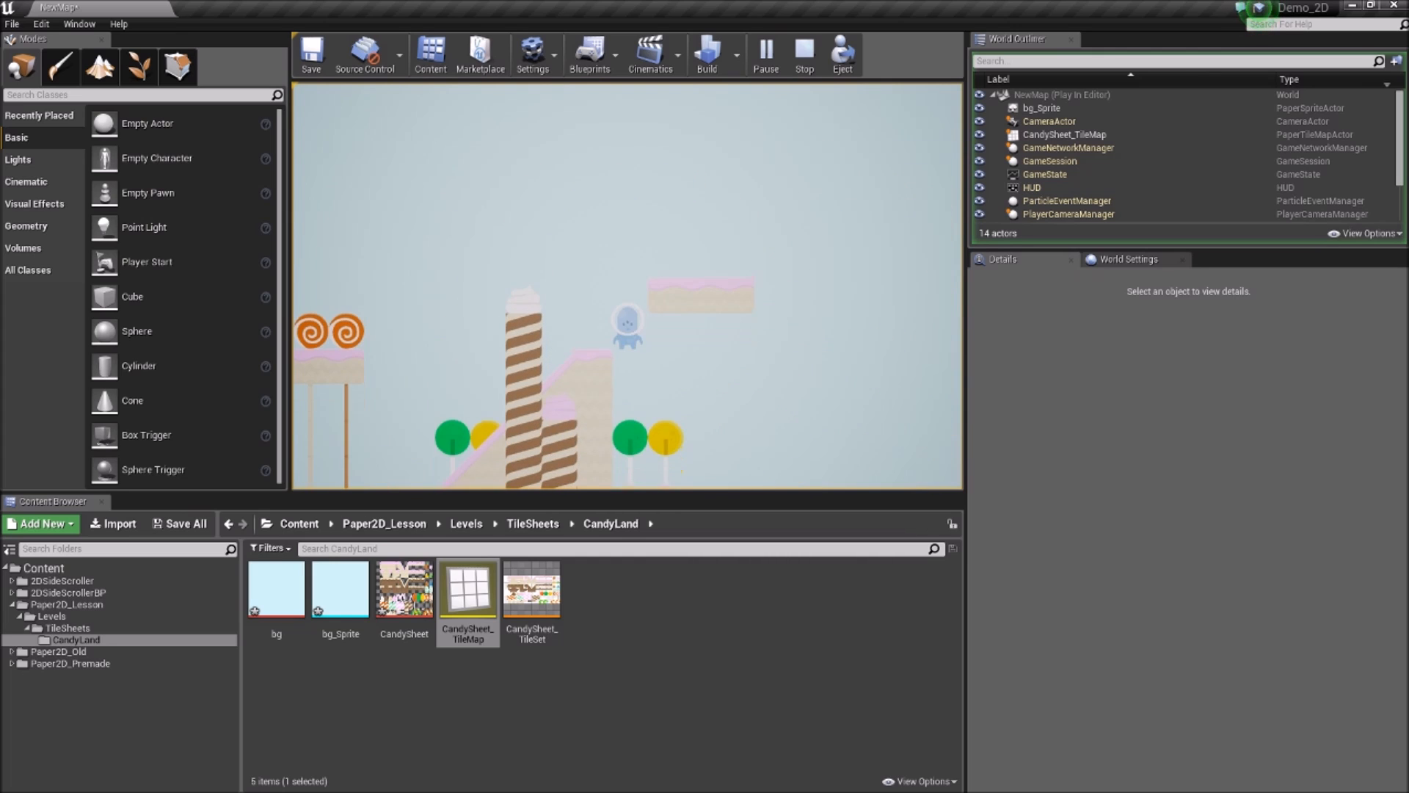
key("space")
key("a")
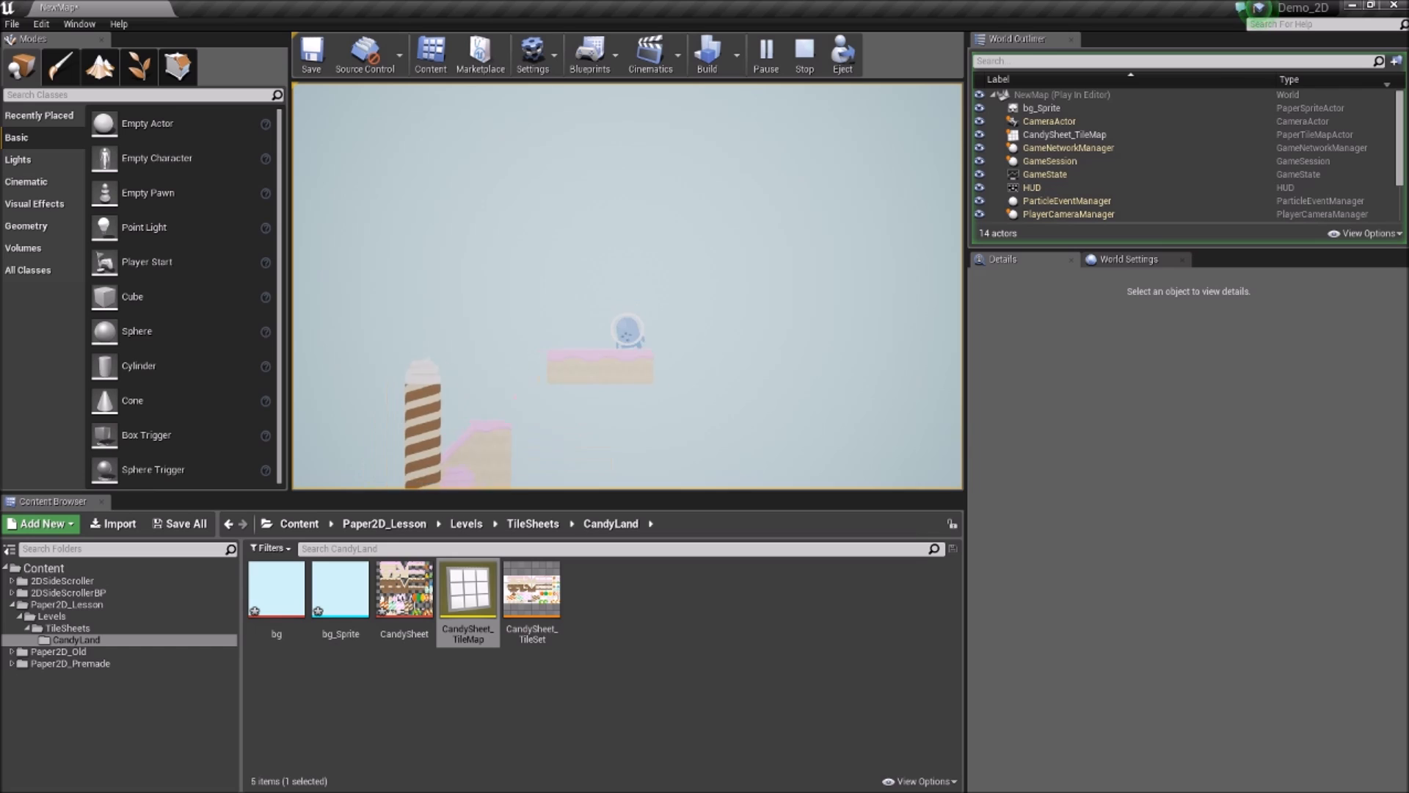
Run and jump the character back and forth between the lollipop platform, the striped pillars and the ground to test the layered tiles
key("space")
key("d")
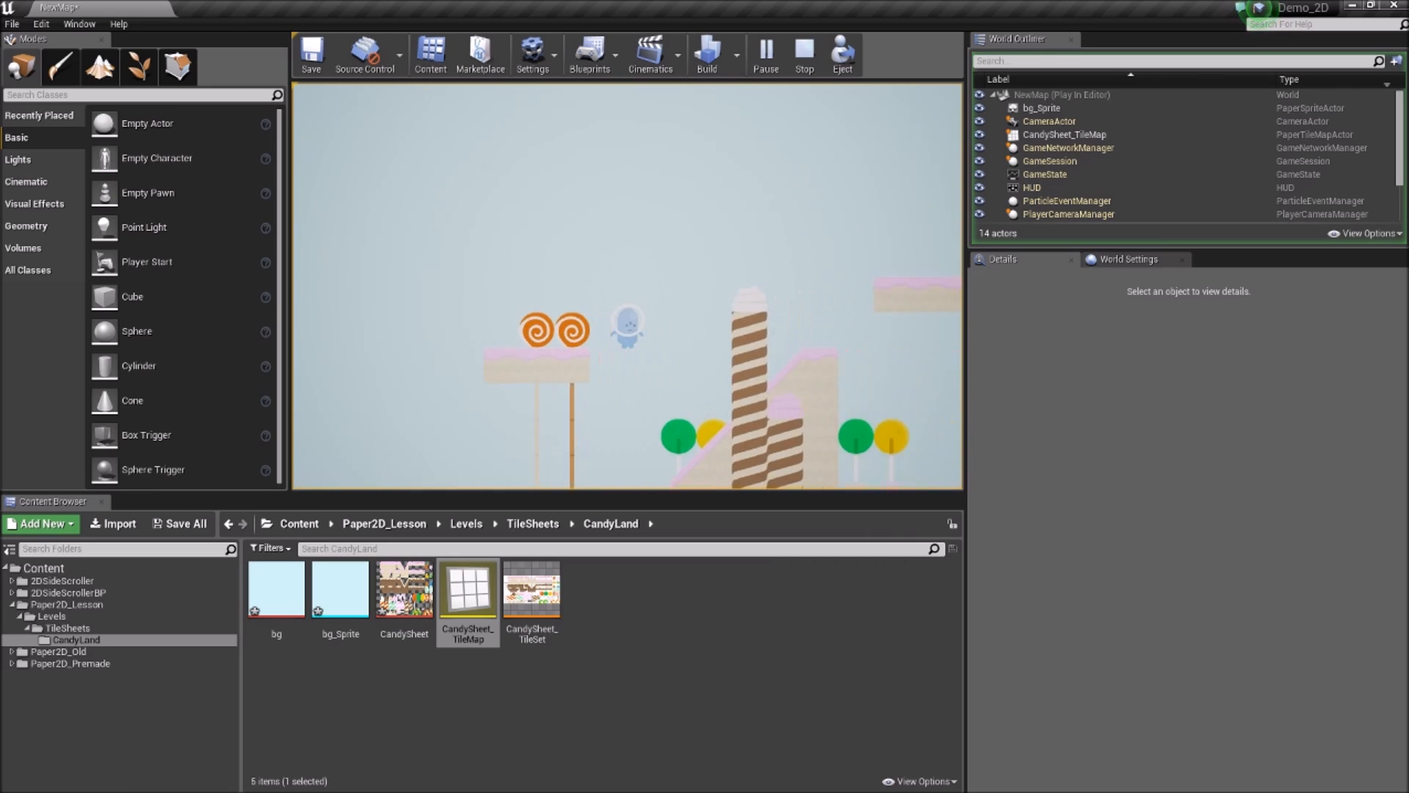
key("space")
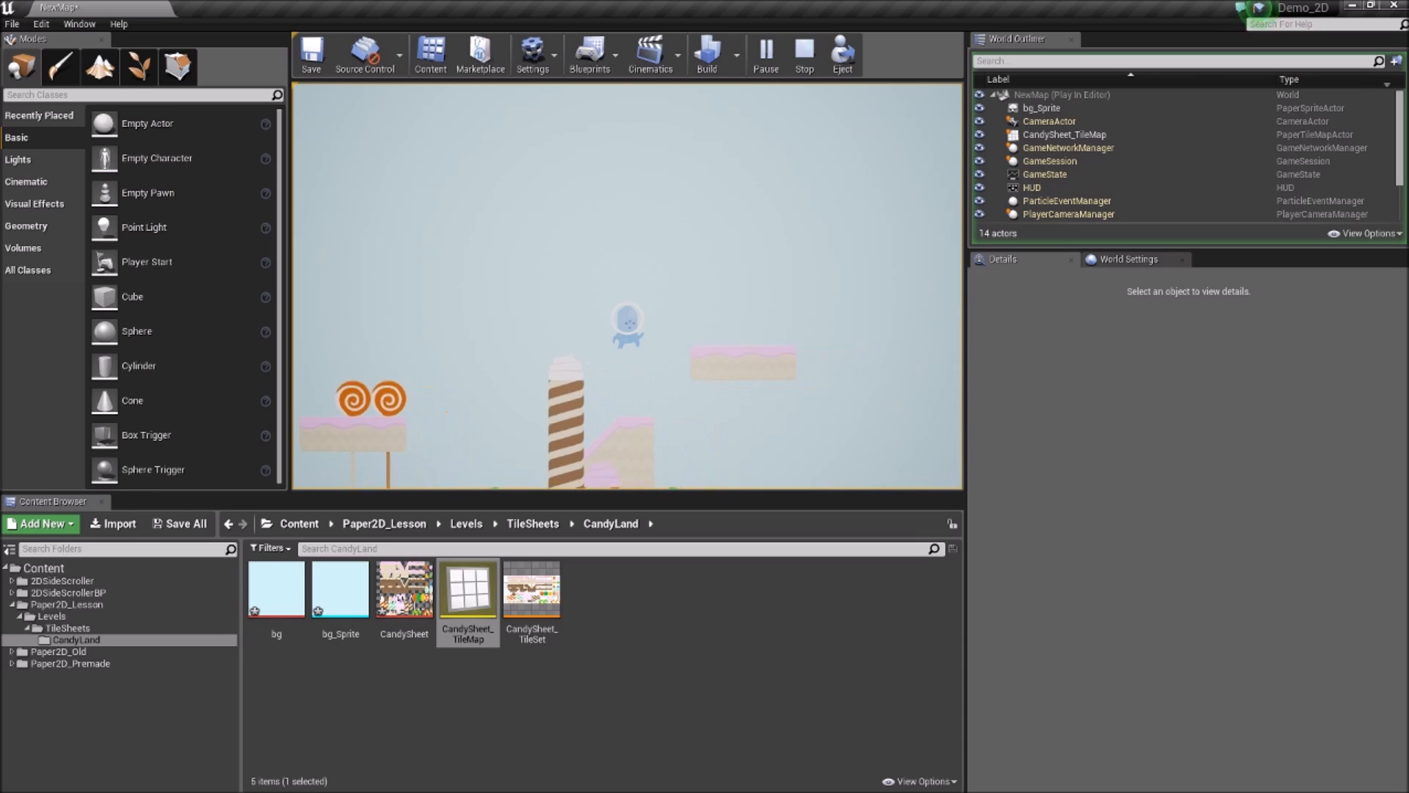
key("space")
key("a")
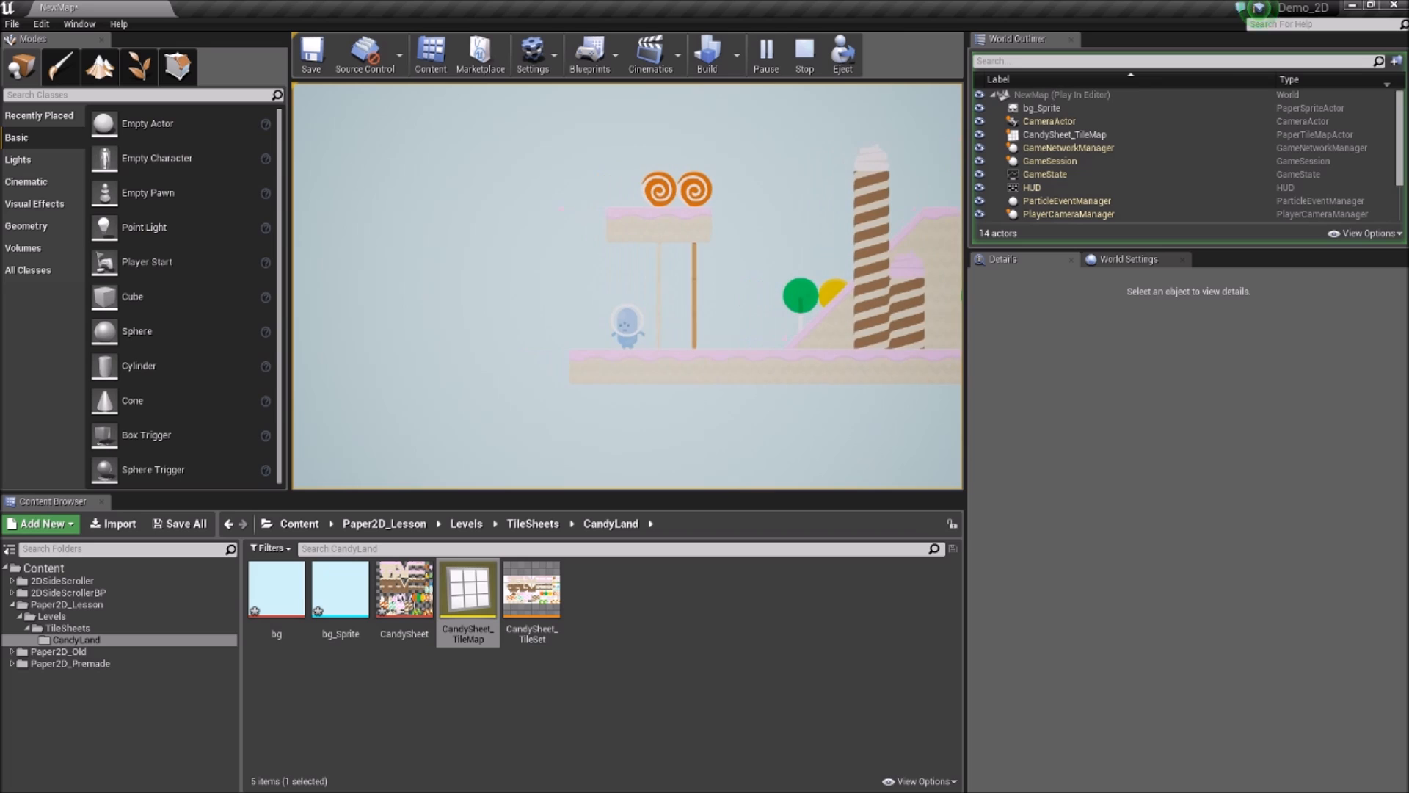
key("space")
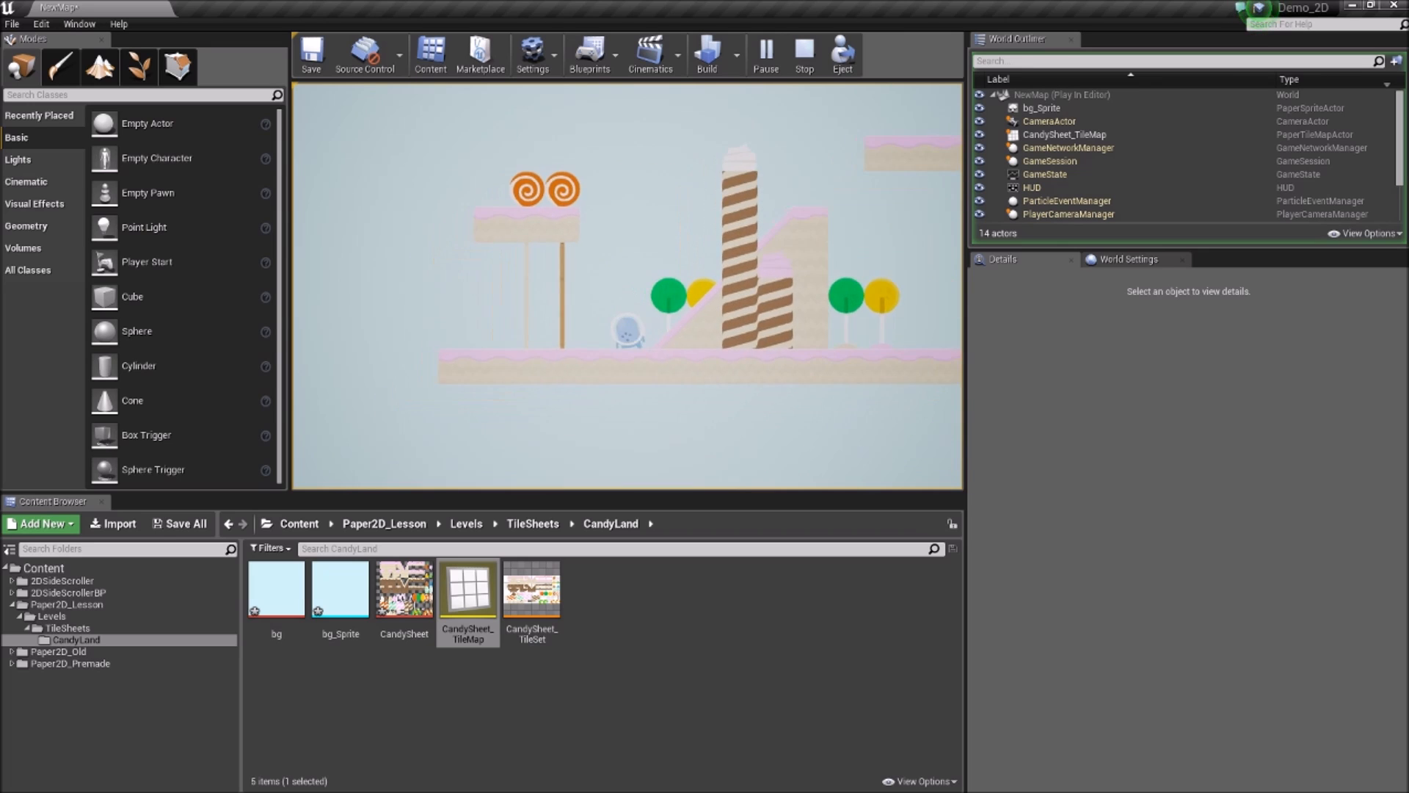
key("space")
key("d")
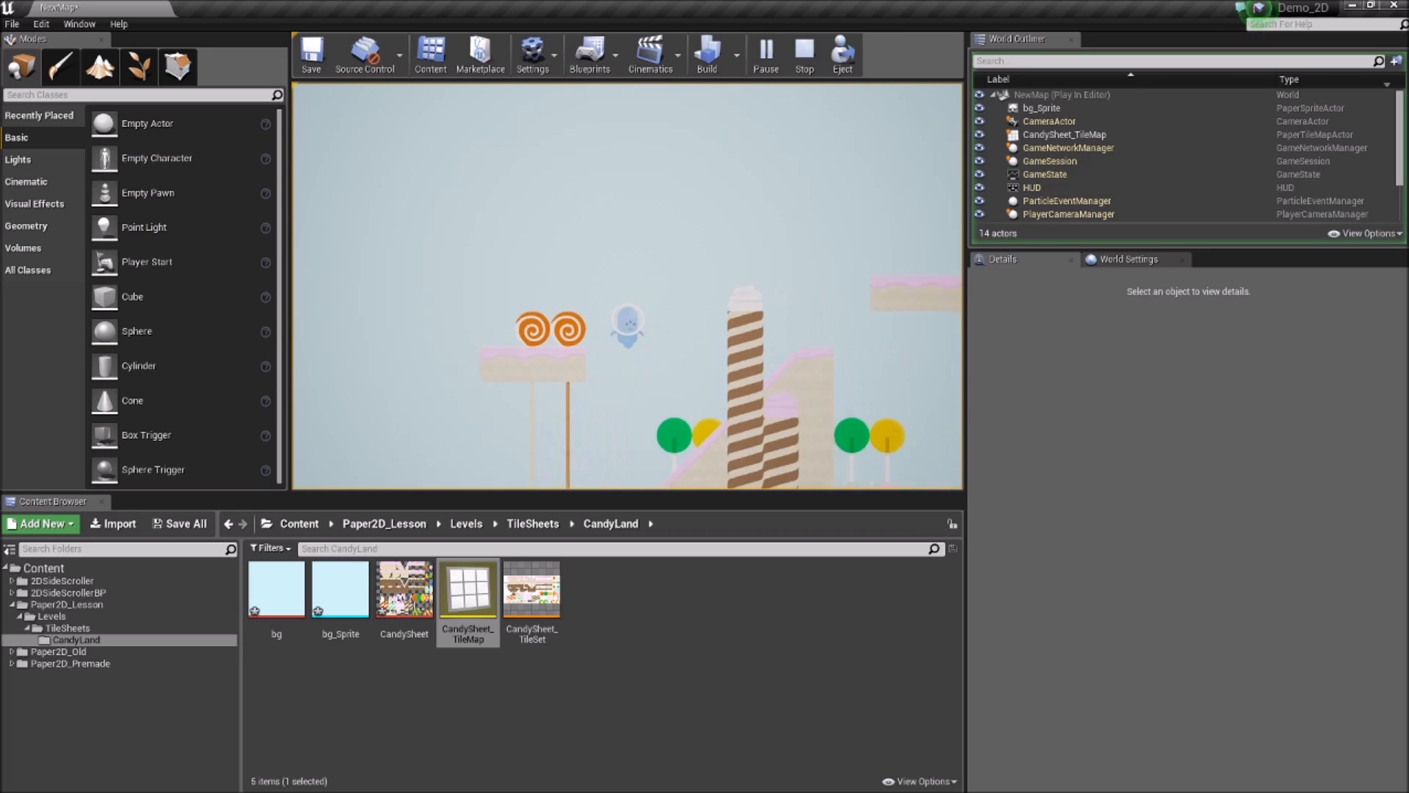